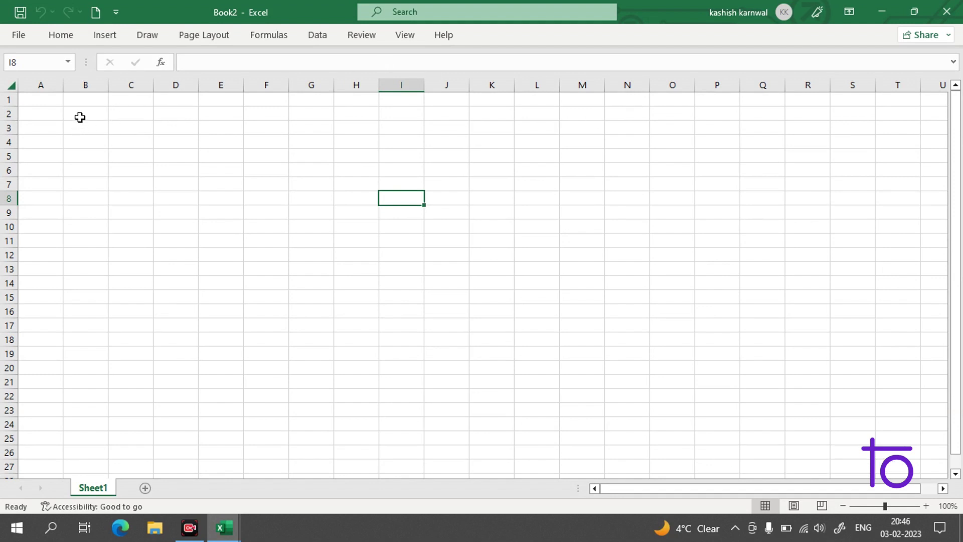
- After some trial cell selections, enter the heading 'addition' in cell B3
drag(86, 119, 127, 120)
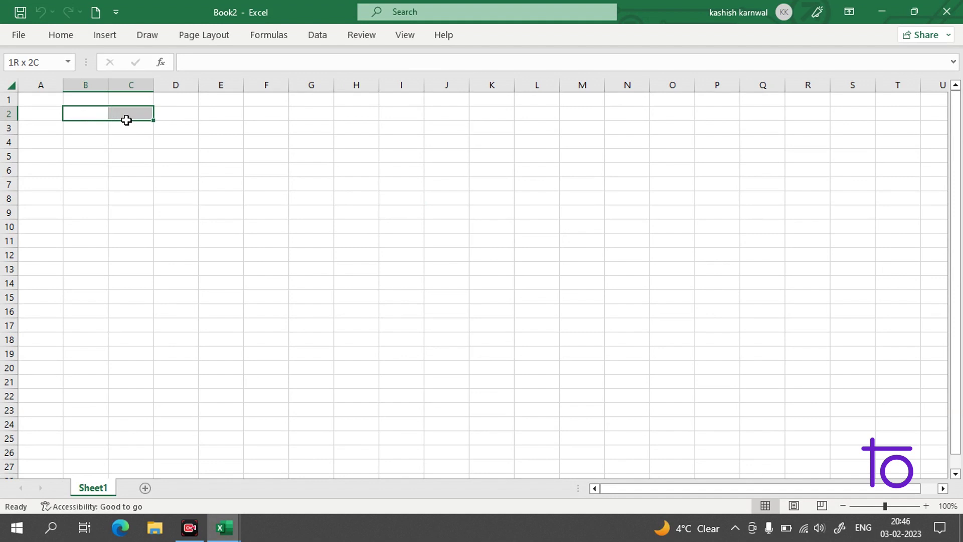
drag(128, 119, 148, 135)
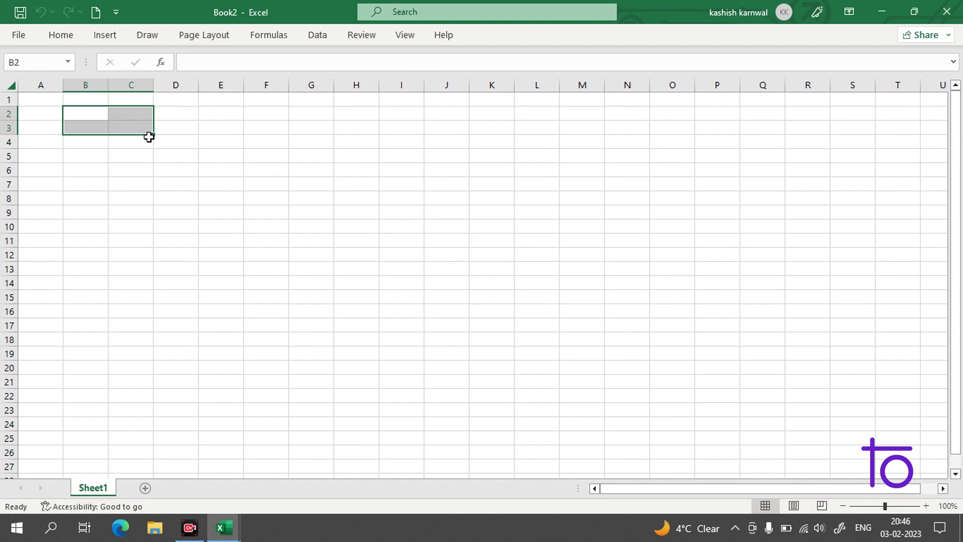
click(358, 112)
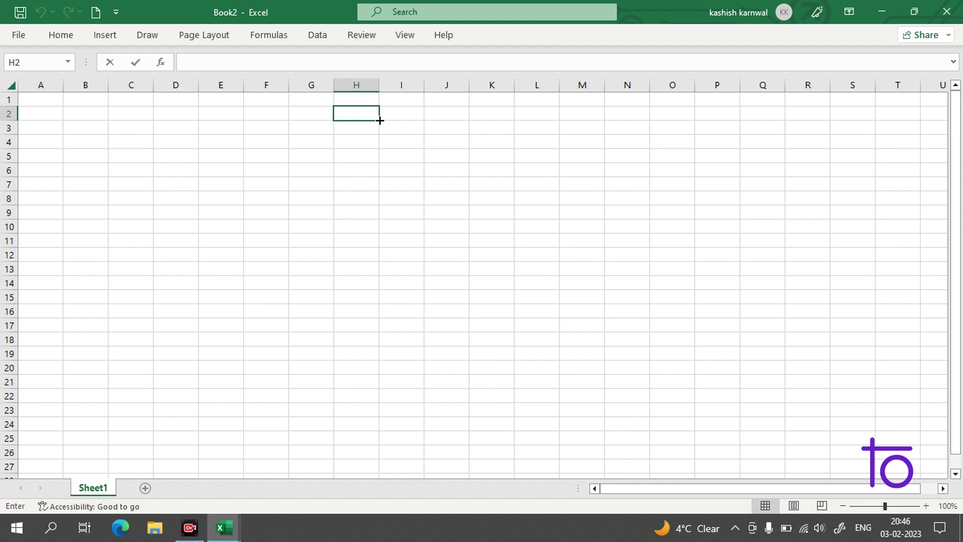
key(Escape)
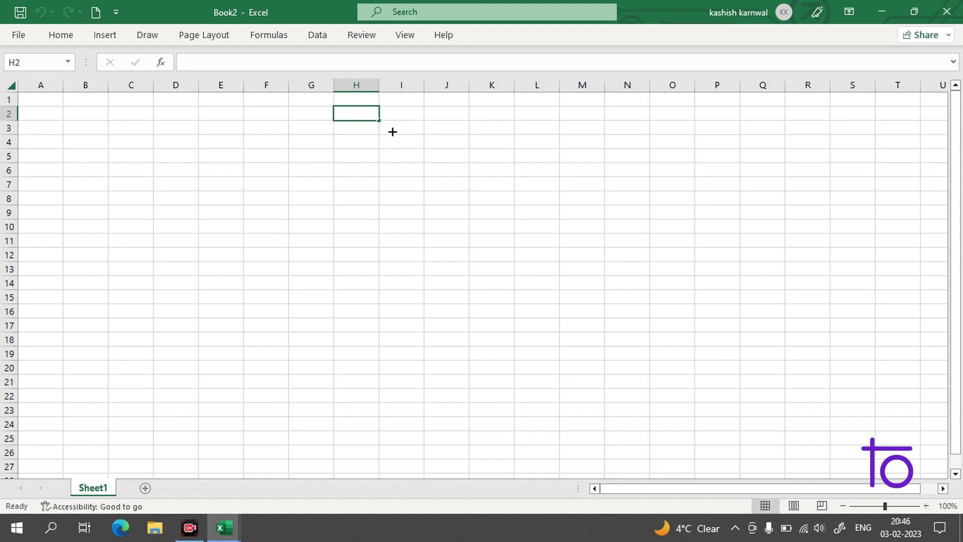
mouse_move(420, 125)
mouse_down()
mouse_move(418, 117)
mouse_move(417, 126)
mouse_up()
click(401, 113)
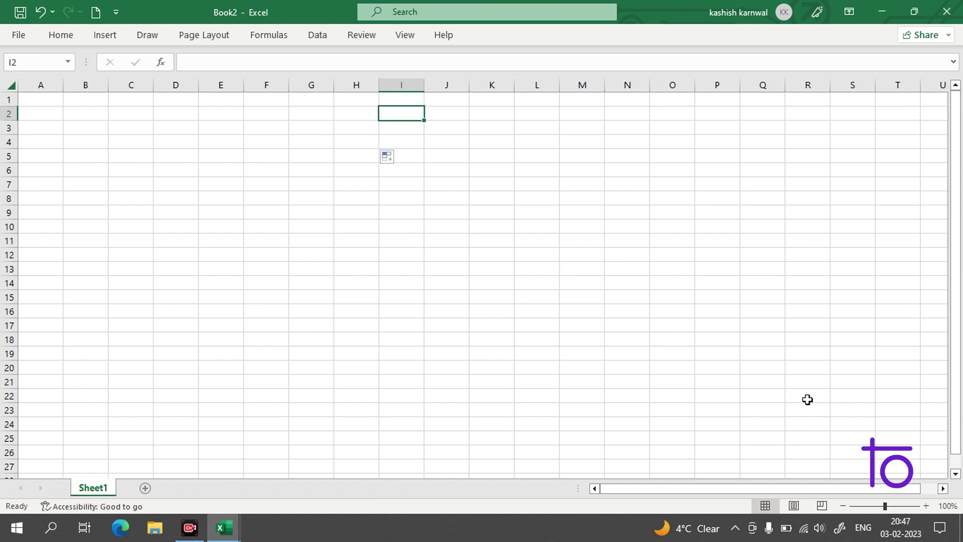
click(447, 114)
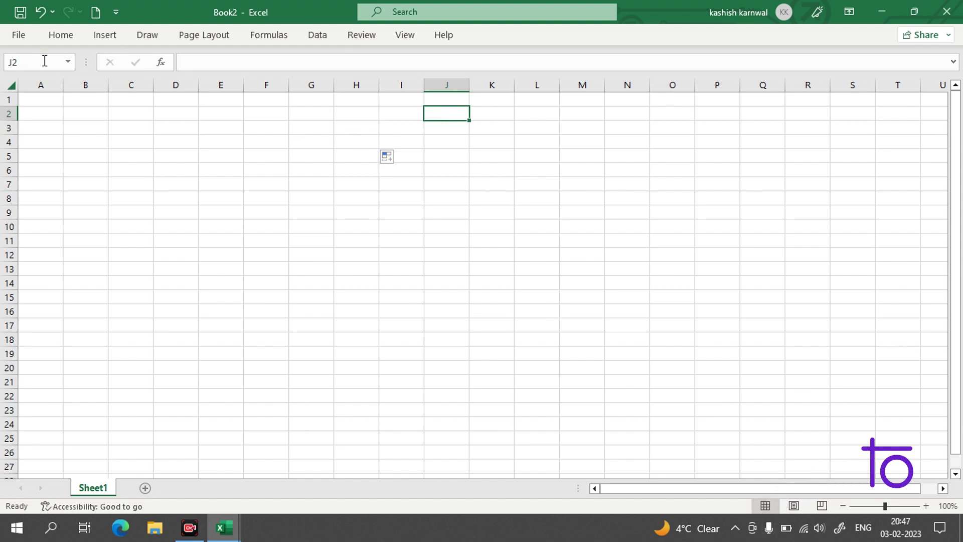
drag(83, 130, 115, 131)
click(96, 134)
double_click(86, 125)
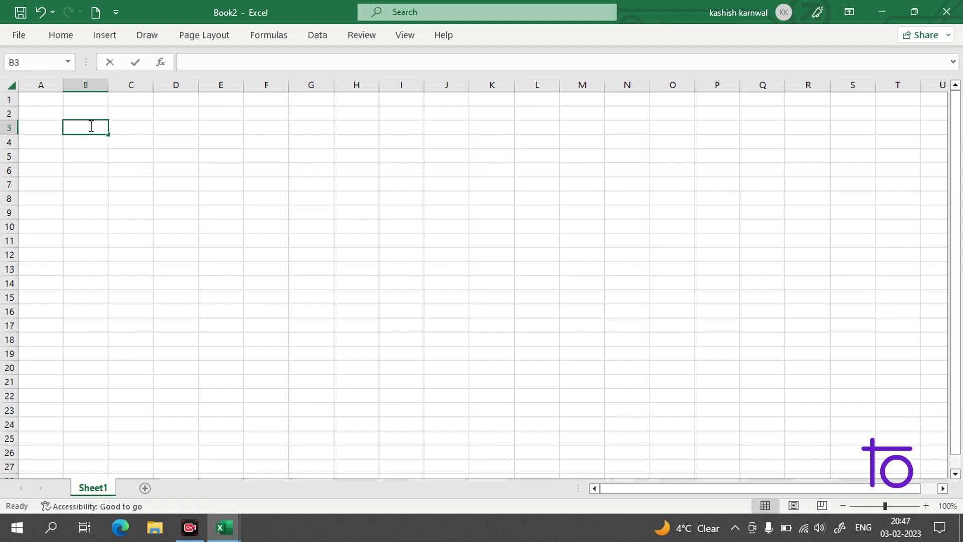
text(addition)
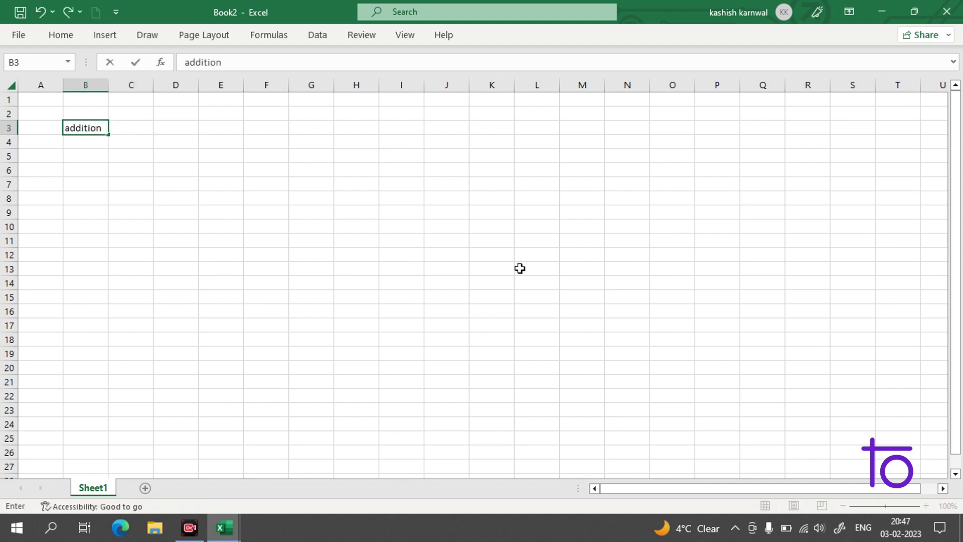
- Enter 45, 567, 456, 7875 and 457 in B4:B8, then begin a formula in B9
click(96, 142)
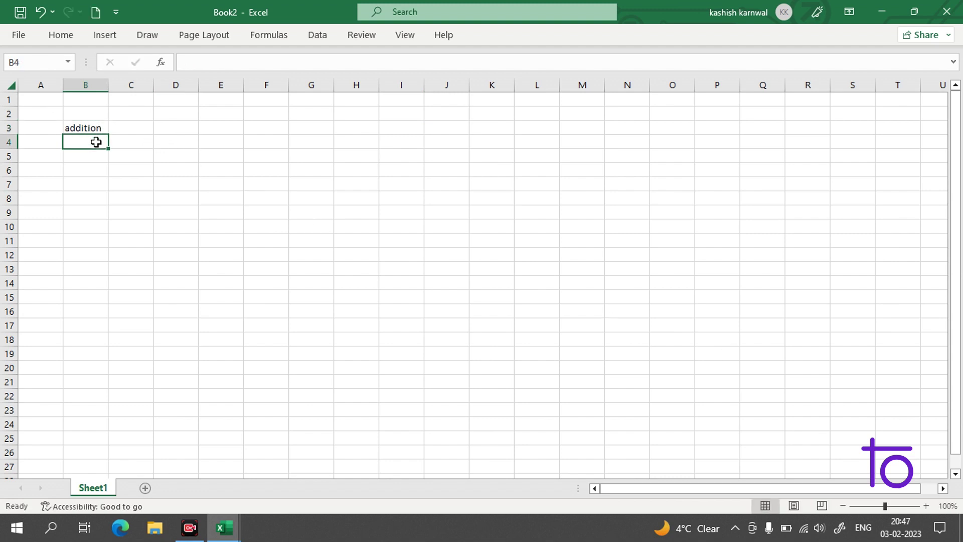
text(45)
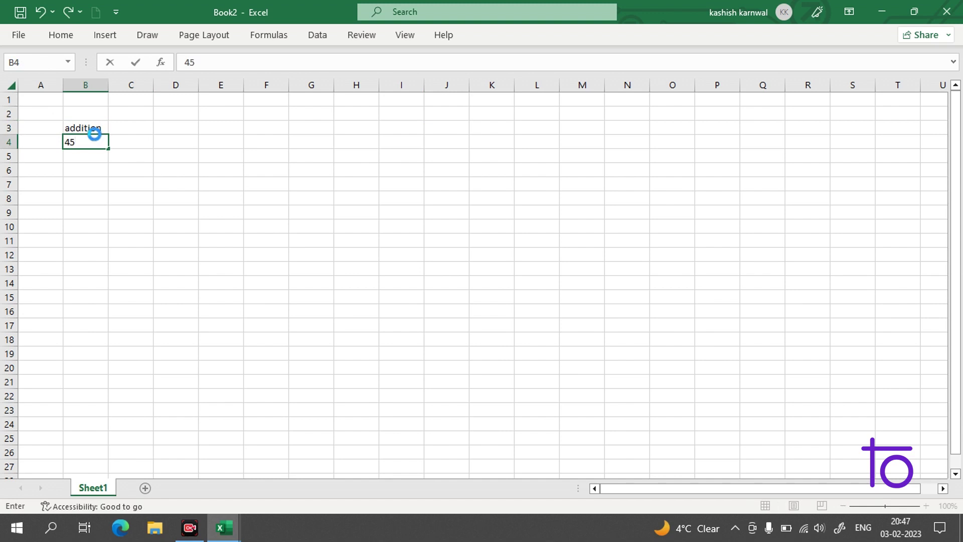
key(Return)
text(567)
key(Return)
text(456)
key(Return)
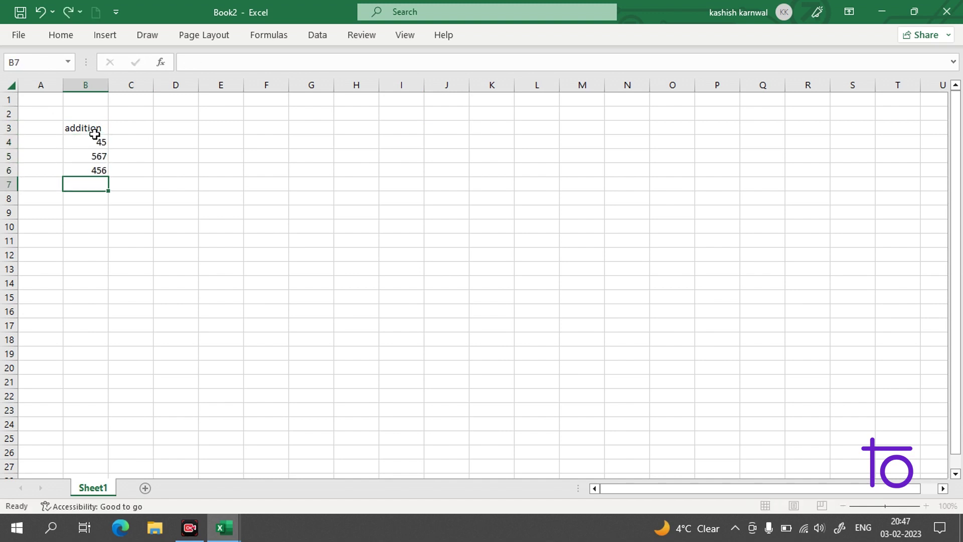
text(7875)
key(Return)
text(457)
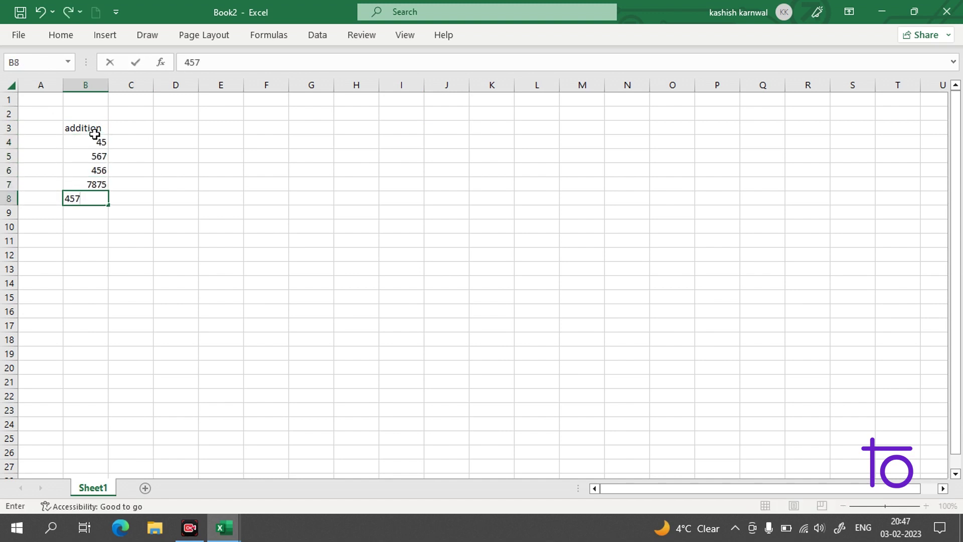
key(Return)
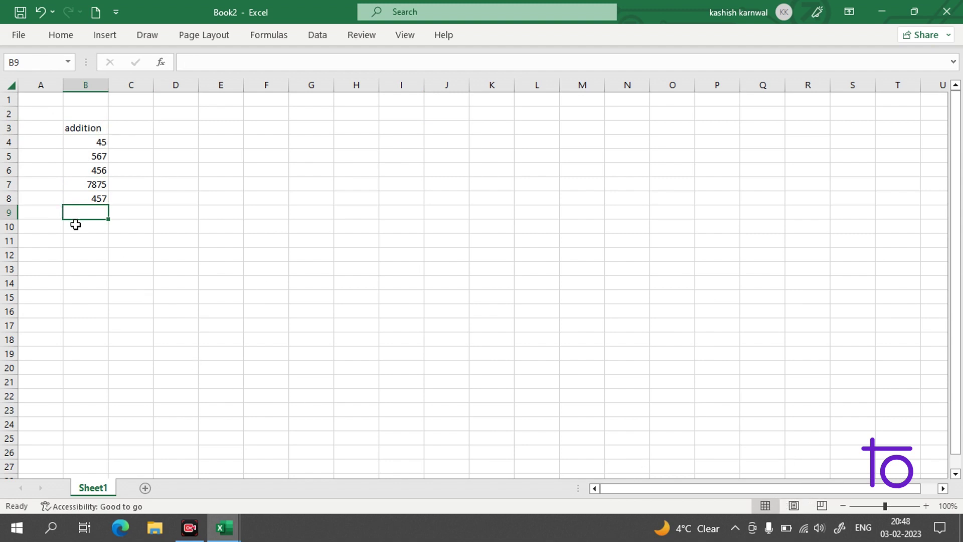
text(=)
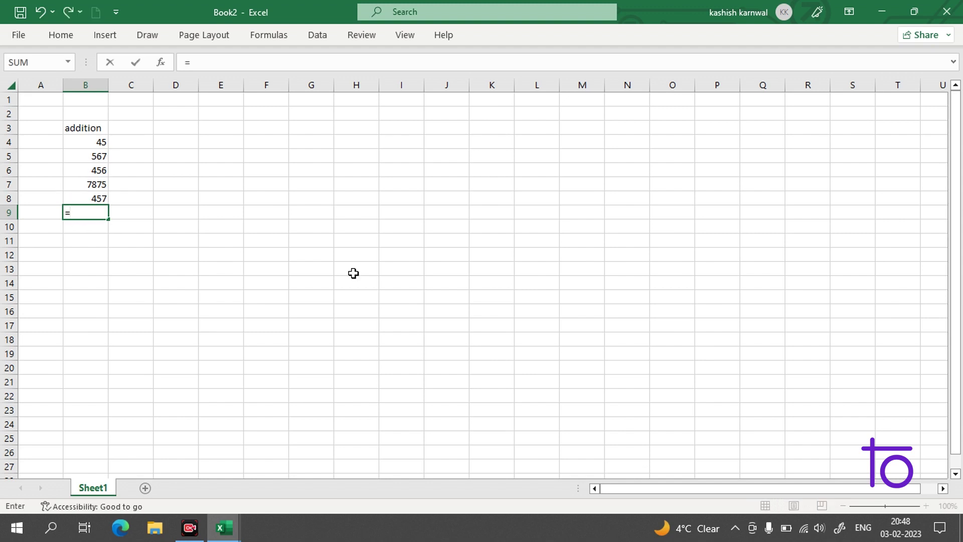
- Browse the function list and file overview, switching between the devtown excel 2 and Book2 workbooks
click(67, 62)
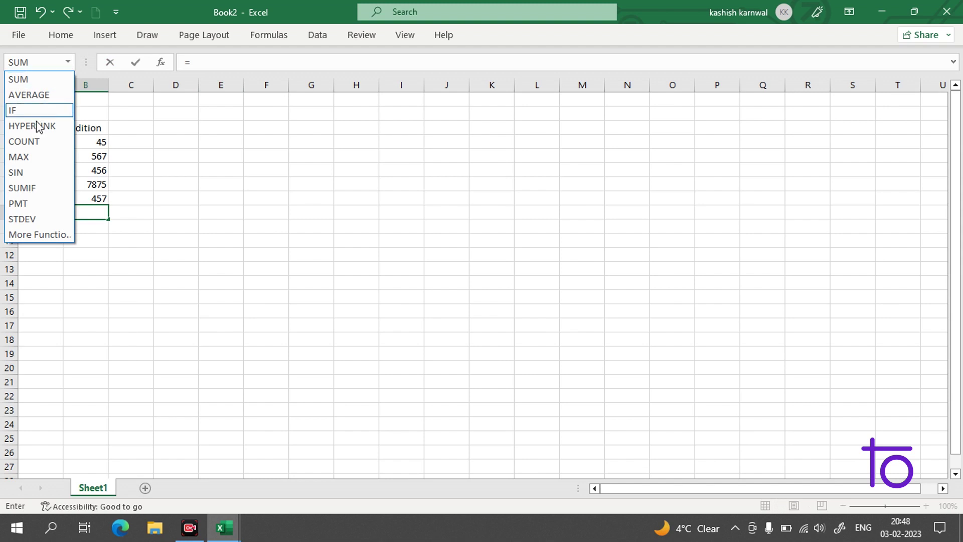
click(6, 38)
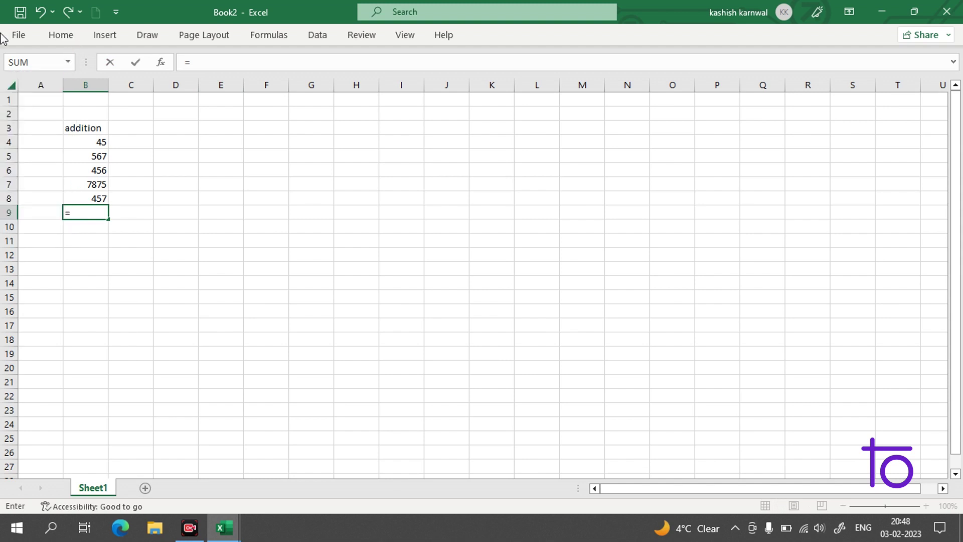
click(11, 30)
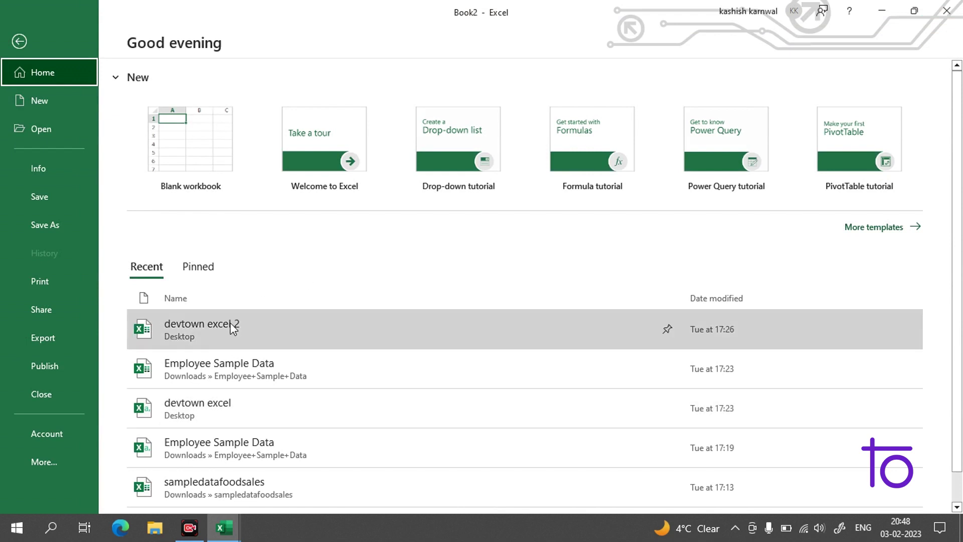
key(Escape)
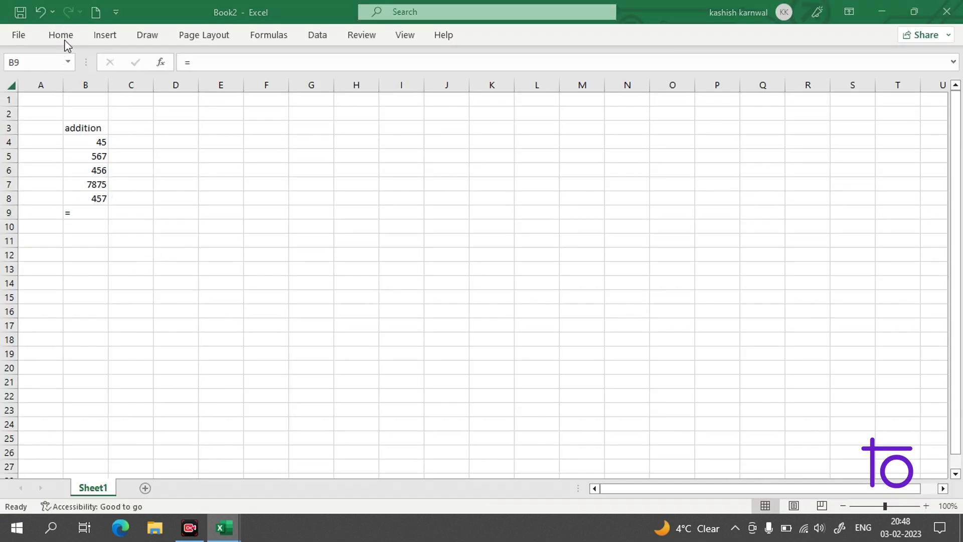
key(alt+Tab)
click(18, 35)
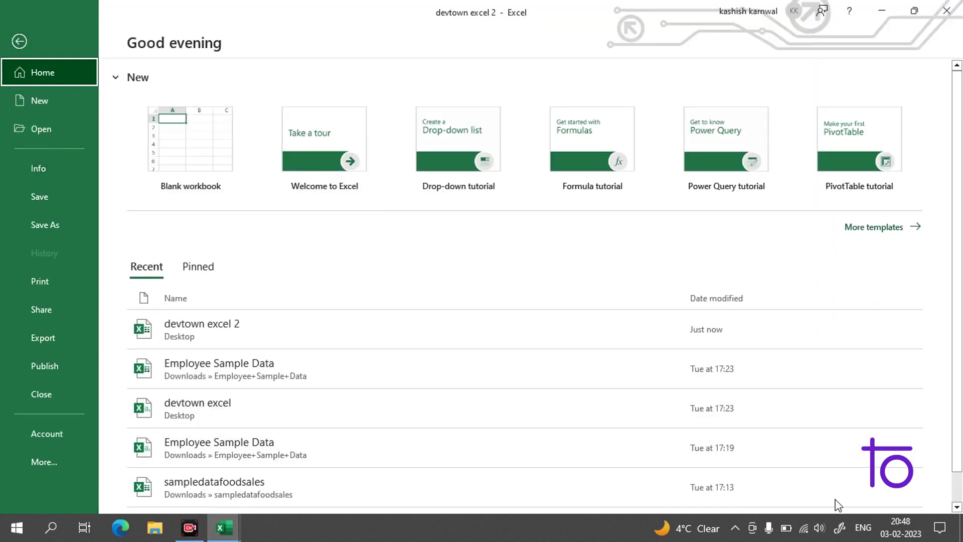
key(alt+Tab)
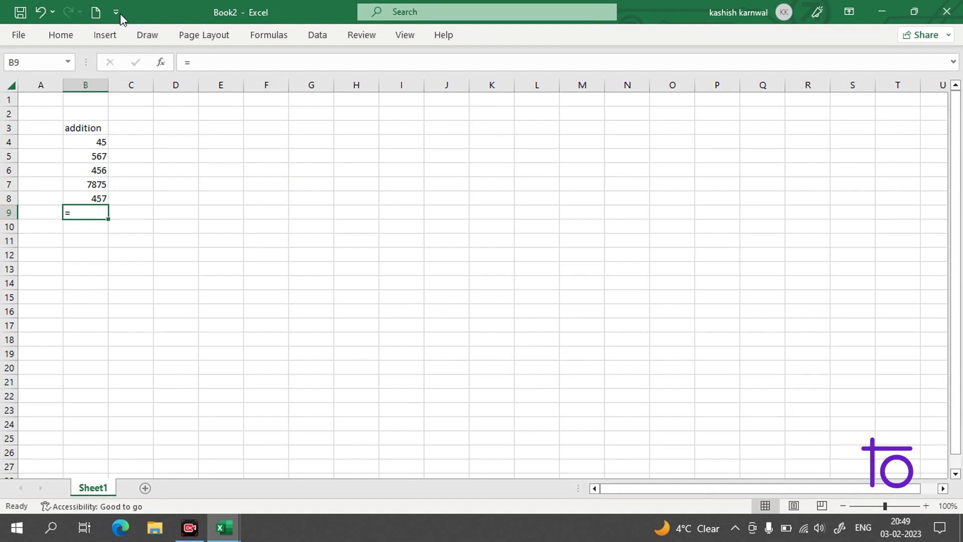
- Insert =SUM(B4:B8) in B9 using the Home tab's AutoSum Sum option
click(62, 35)
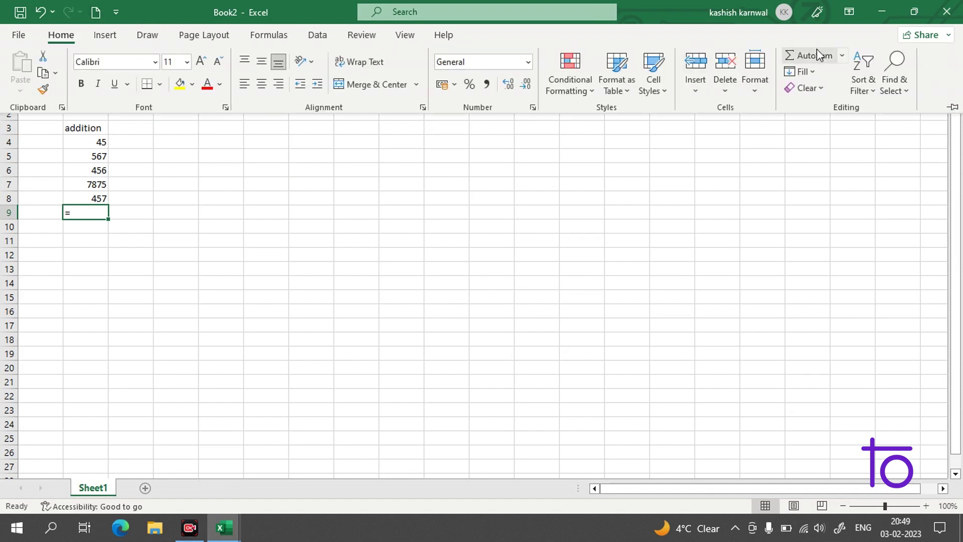
click(842, 56)
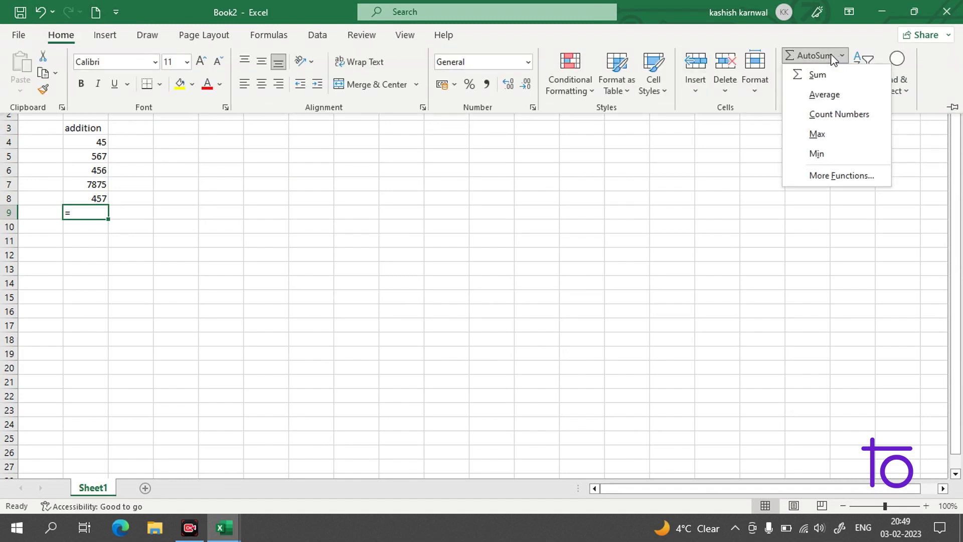
click(830, 53)
click(812, 54)
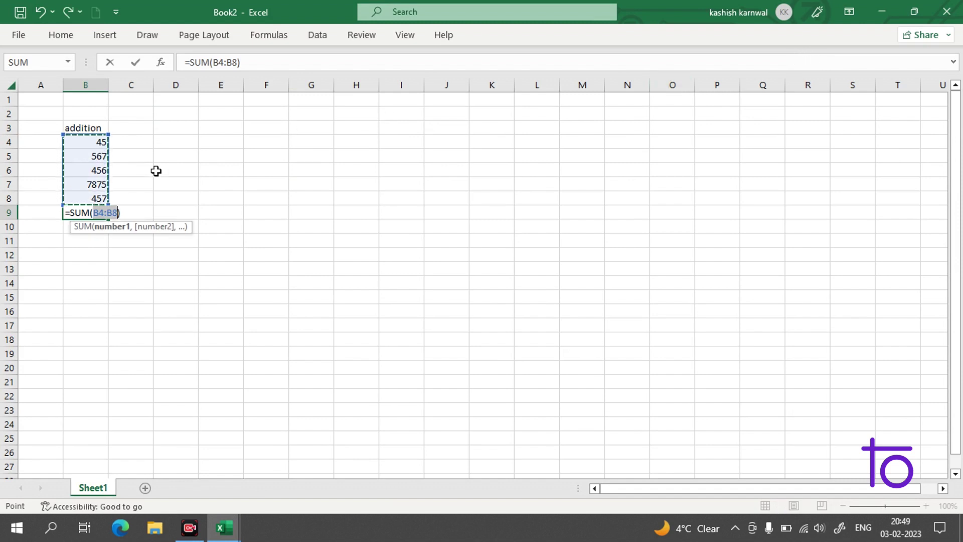
- Commit the SUM so B9 shows 9400, then try adding extra references to it
key(Return)
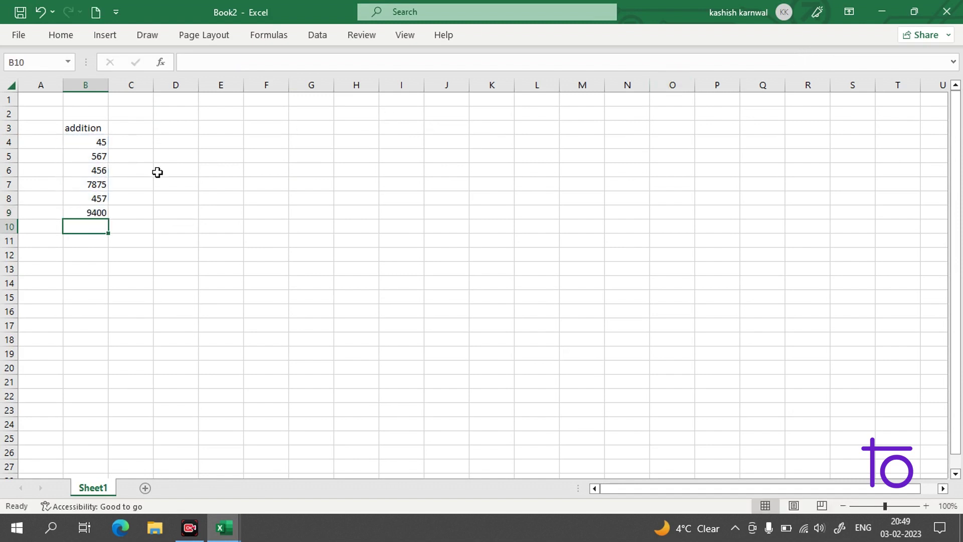
click(93, 215)
double_click(93, 214)
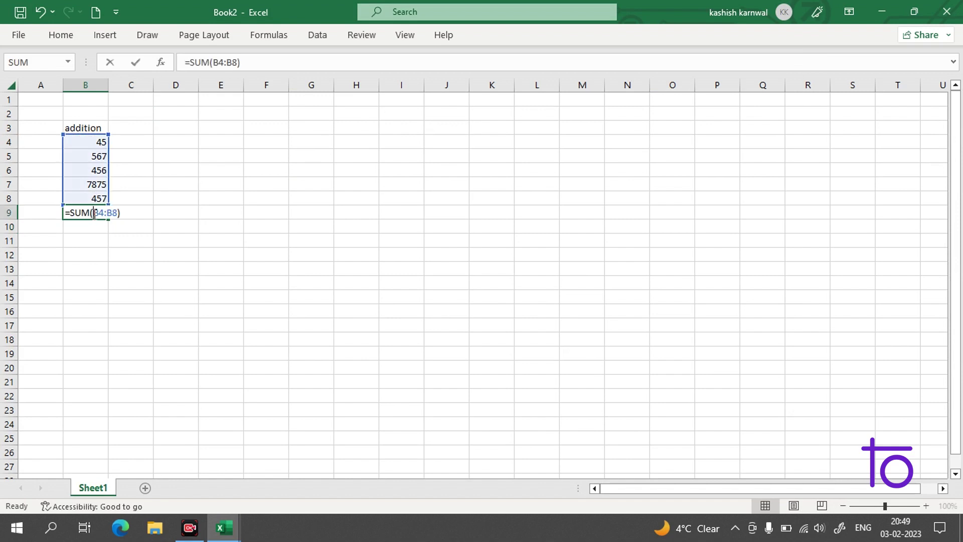
click(98, 141)
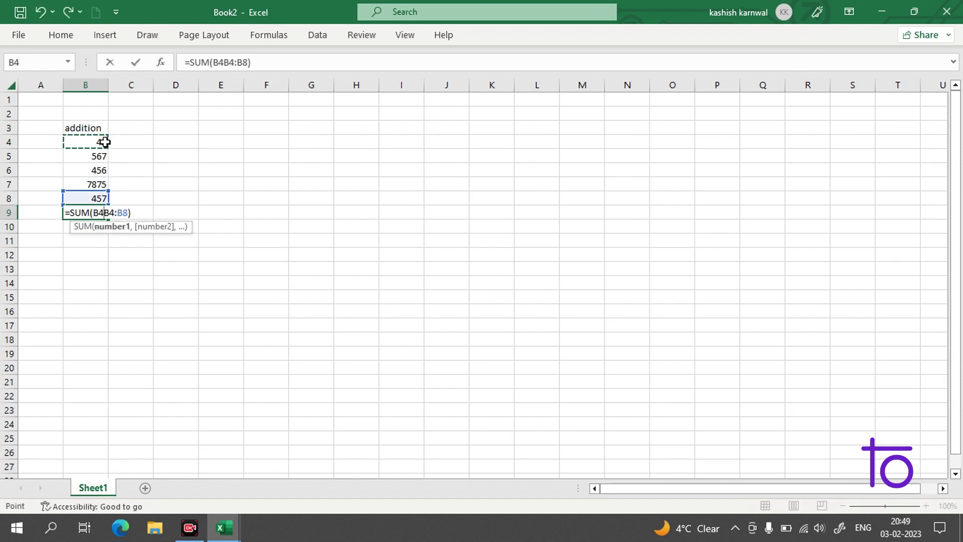
click(100, 244)
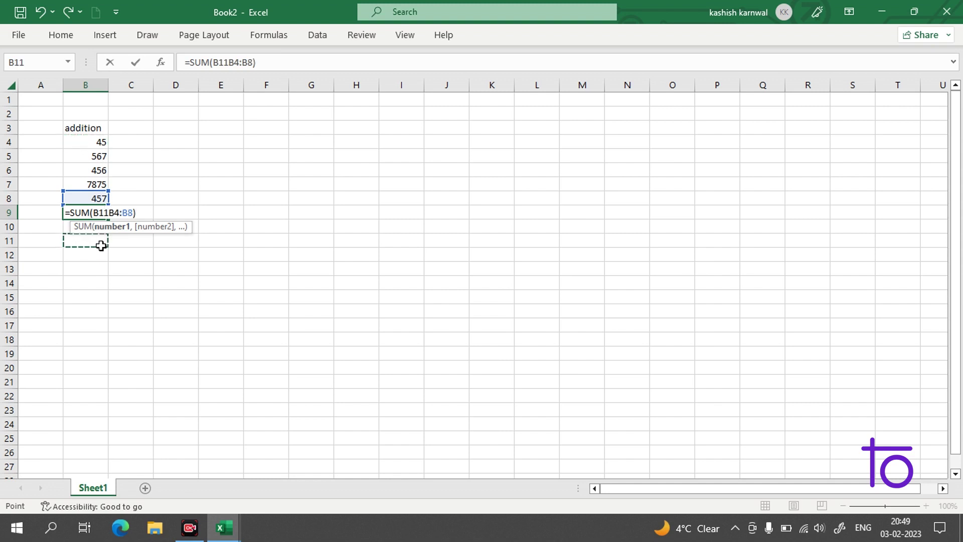
click(99, 265)
click(139, 142)
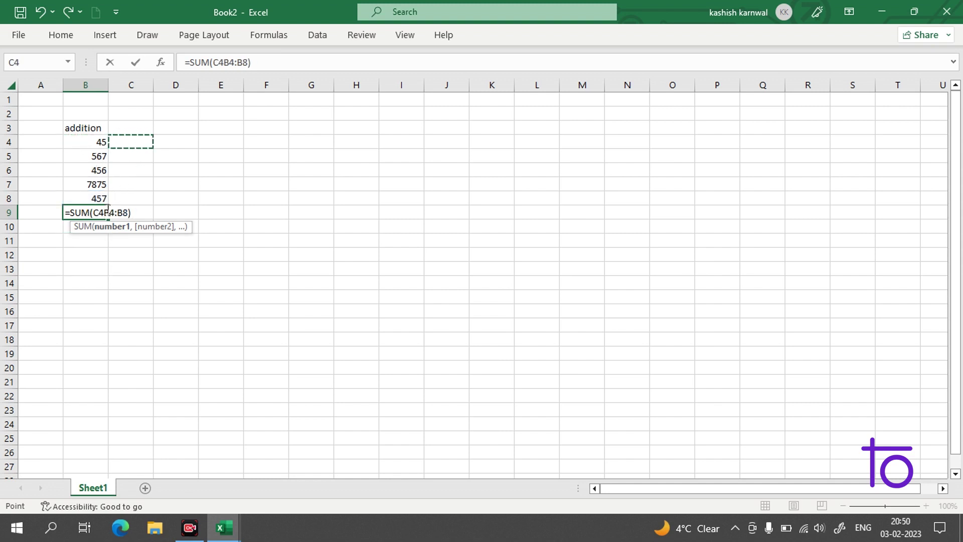
- Erase the B9 formula text and start a fresh formula with =
double_click(79, 213)
drag(67, 212, 128, 213)
key(BackSpace)
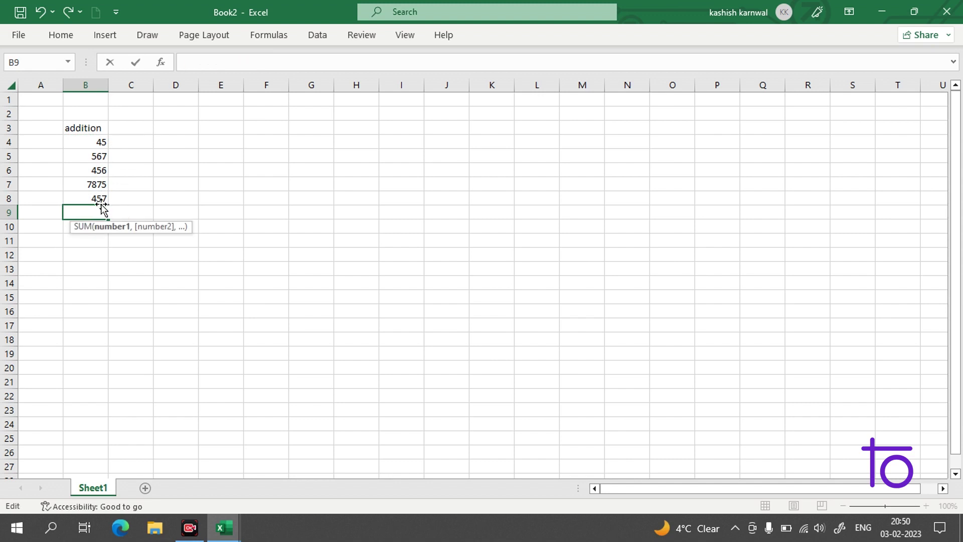
text(=)
- Build =B4+B5+B6+B7+B8 in B9 to total 9400, then reopen it for editing
click(102, 144)
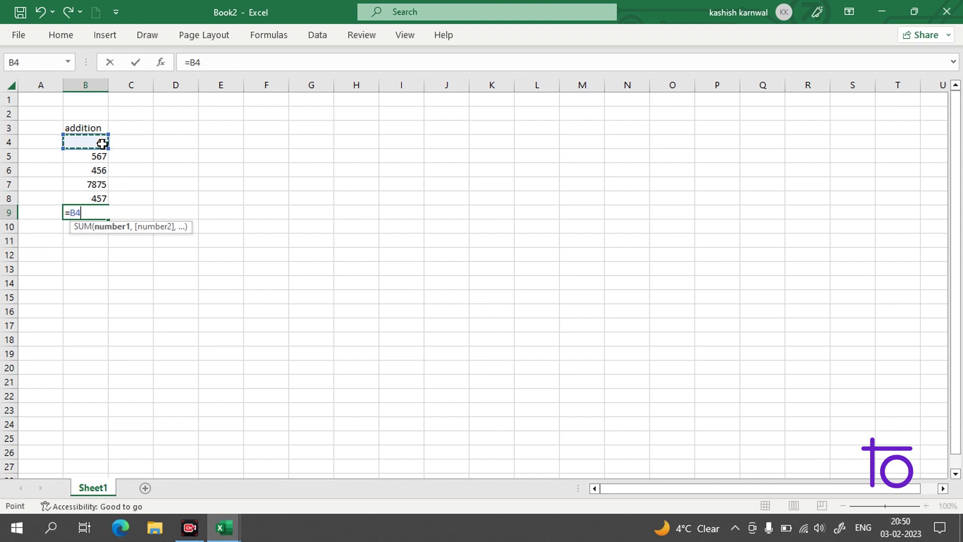
text(+)
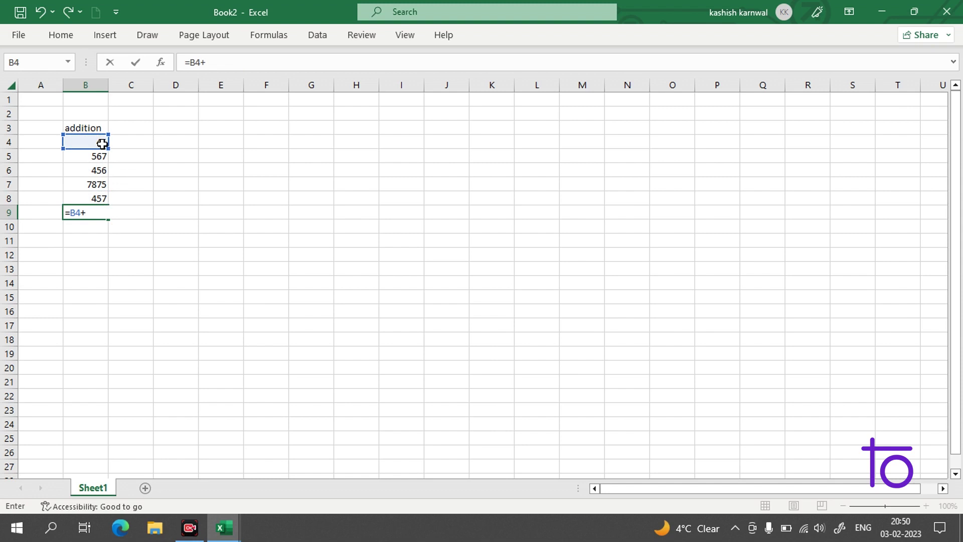
click(101, 171)
click(106, 160)
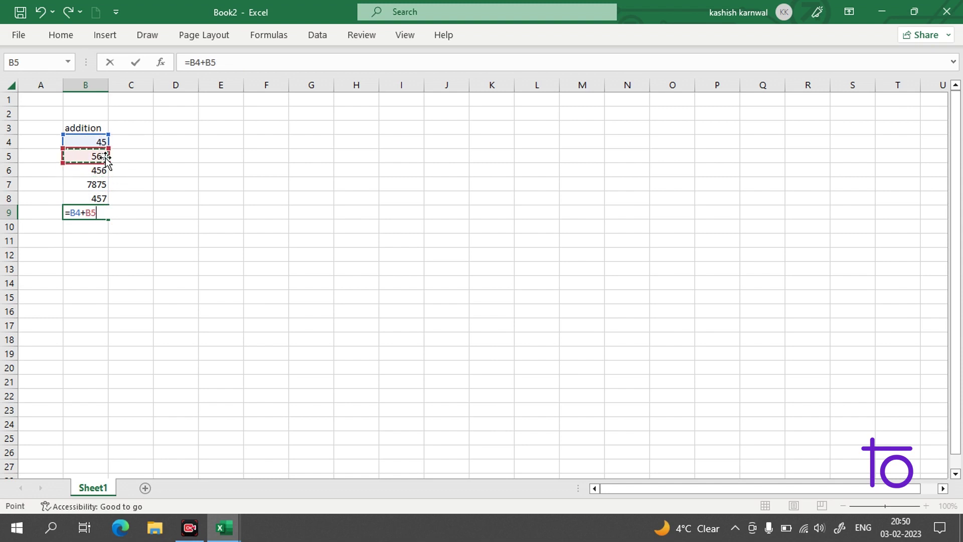
text(+)
click(100, 172)
text(+)
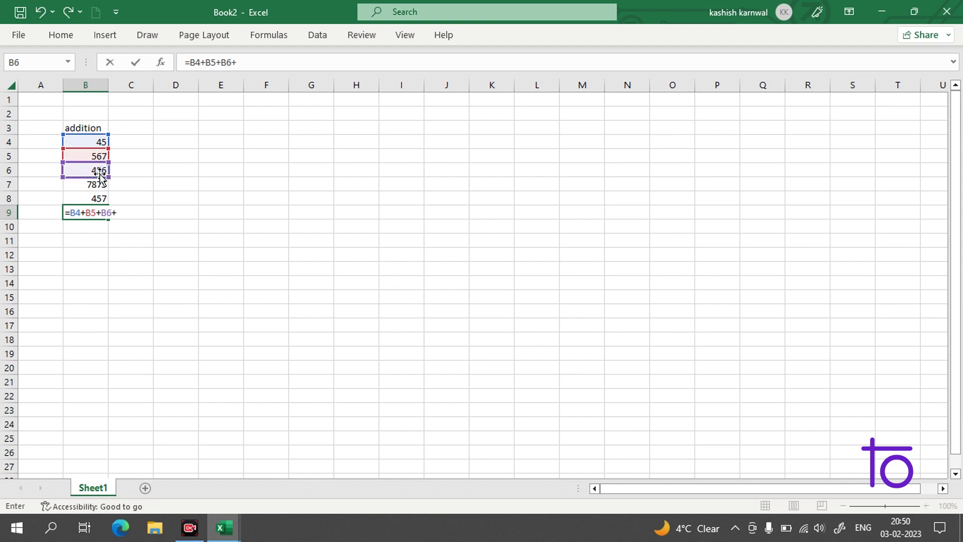
click(103, 185)
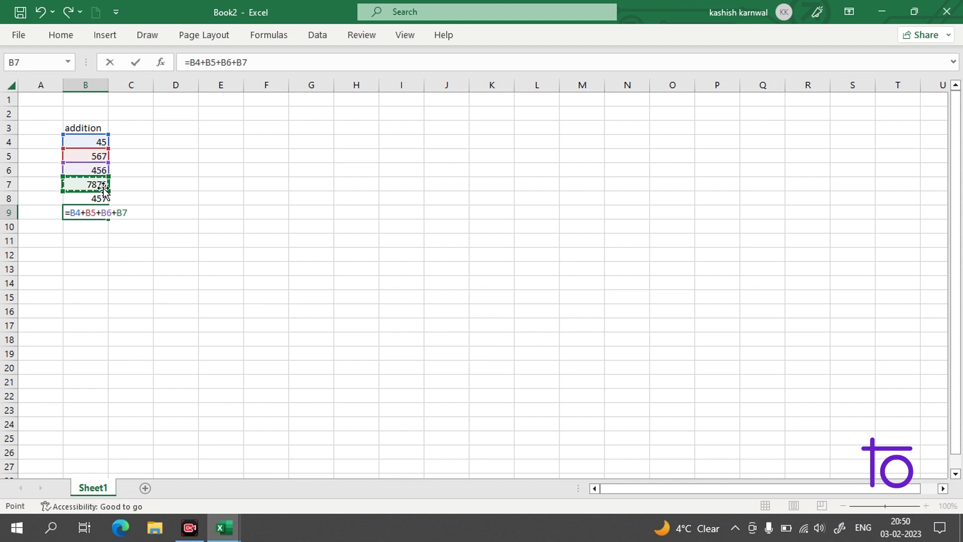
text(+)
click(103, 198)
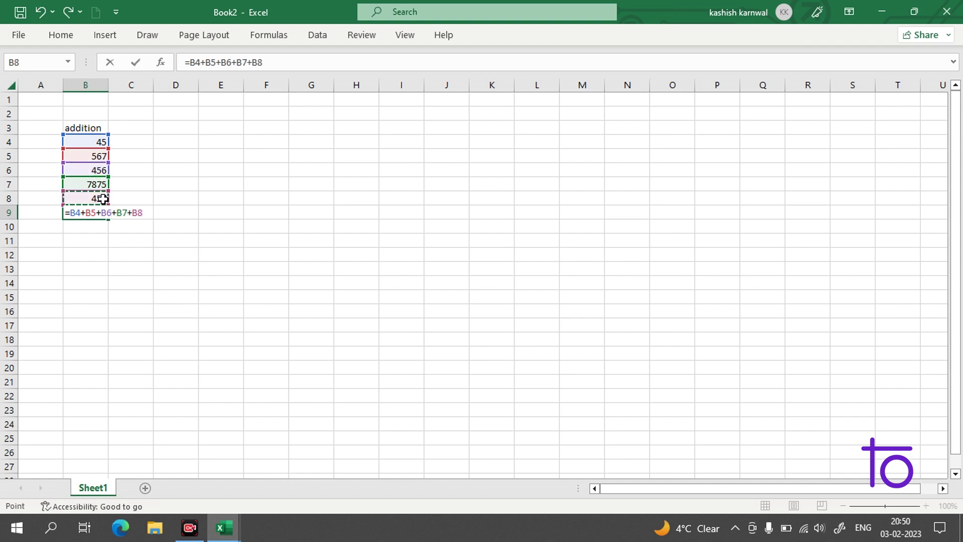
key(Return)
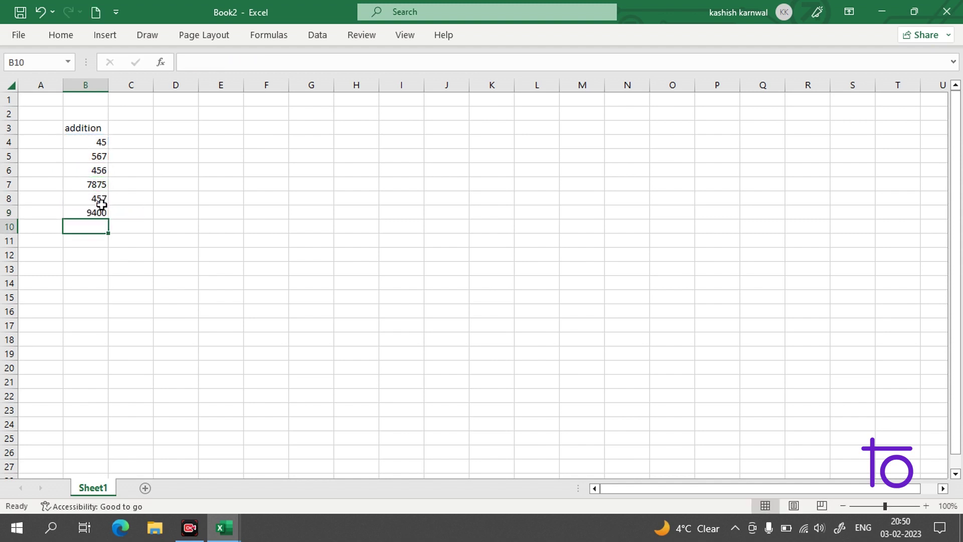
double_click(101, 211)
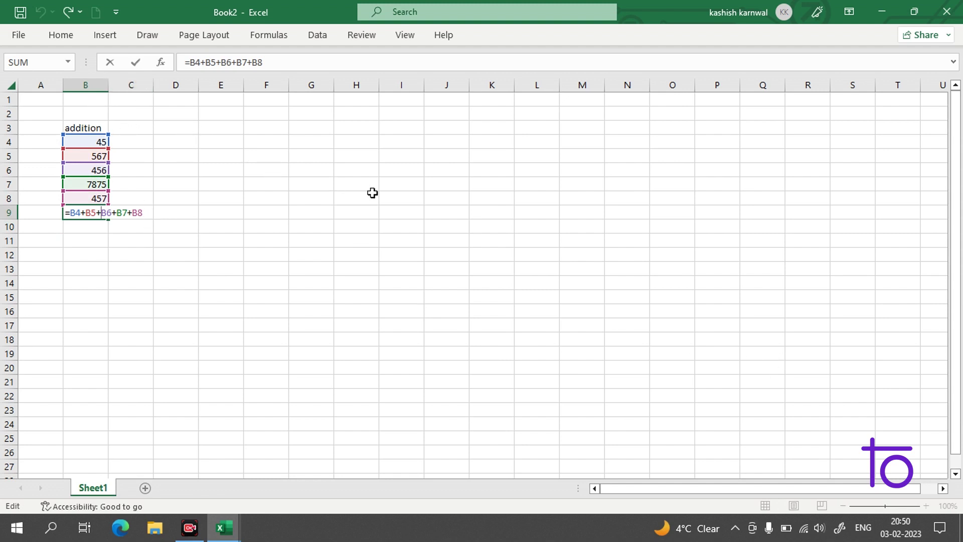
- Put the heading 'subtraction' in E3, which leaves a #NAME? error in B9
click(265, 126)
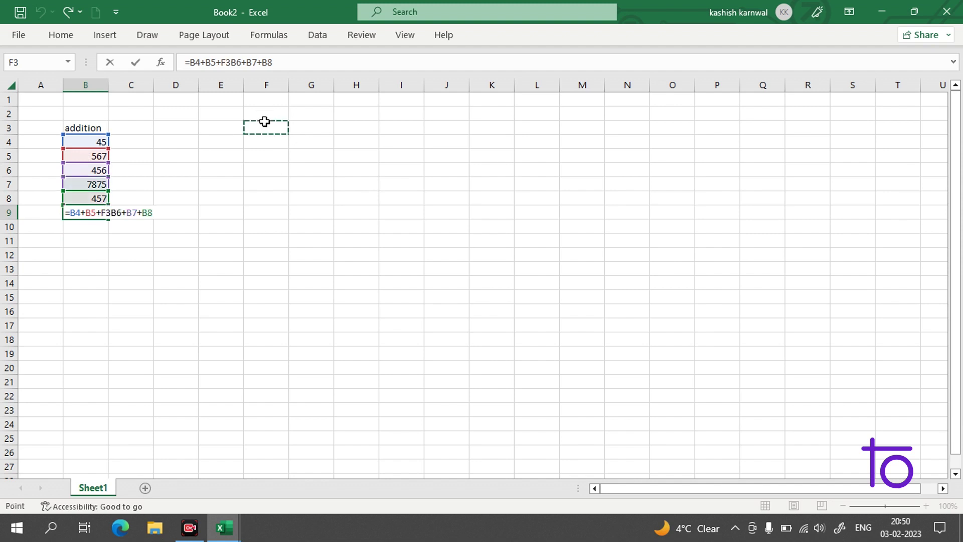
click(224, 127)
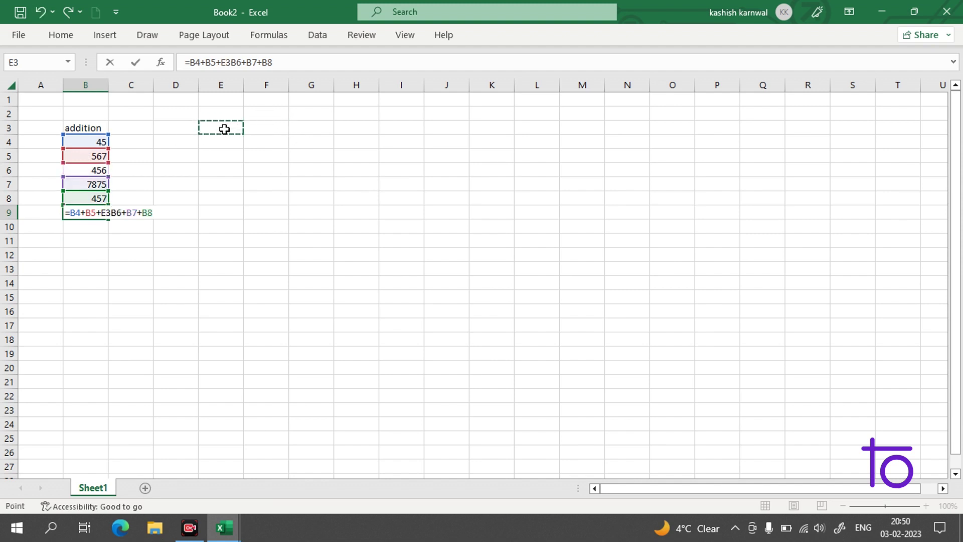
text(su)
text(btract)
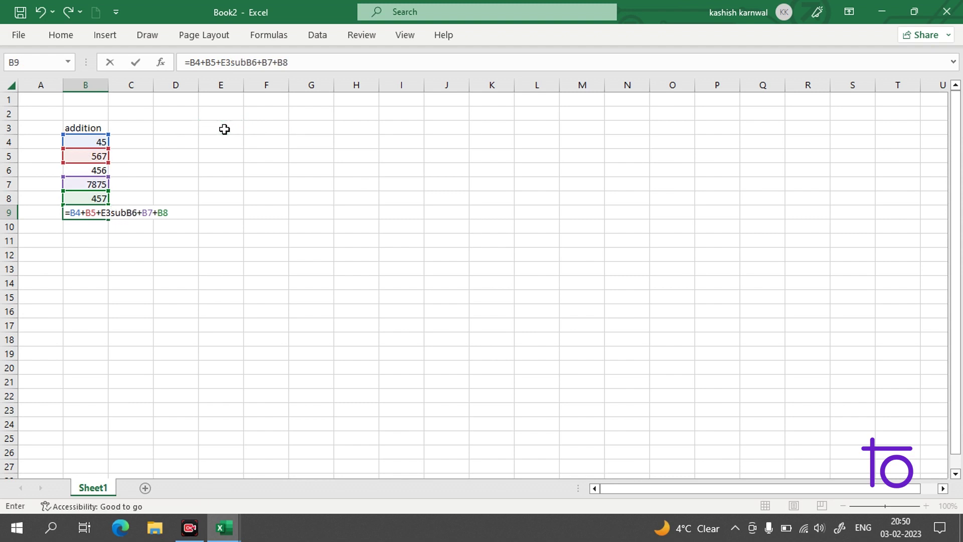
text(ion)
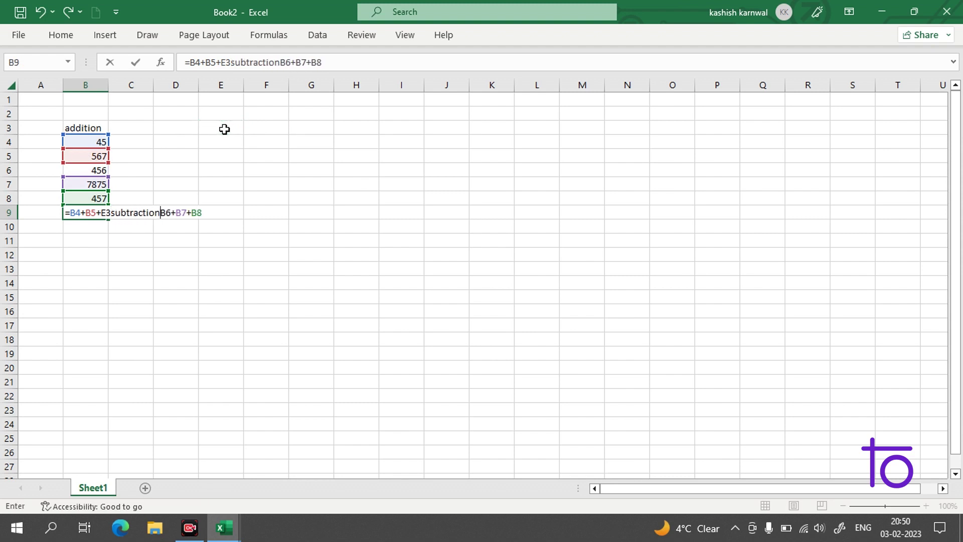
double_click(224, 129)
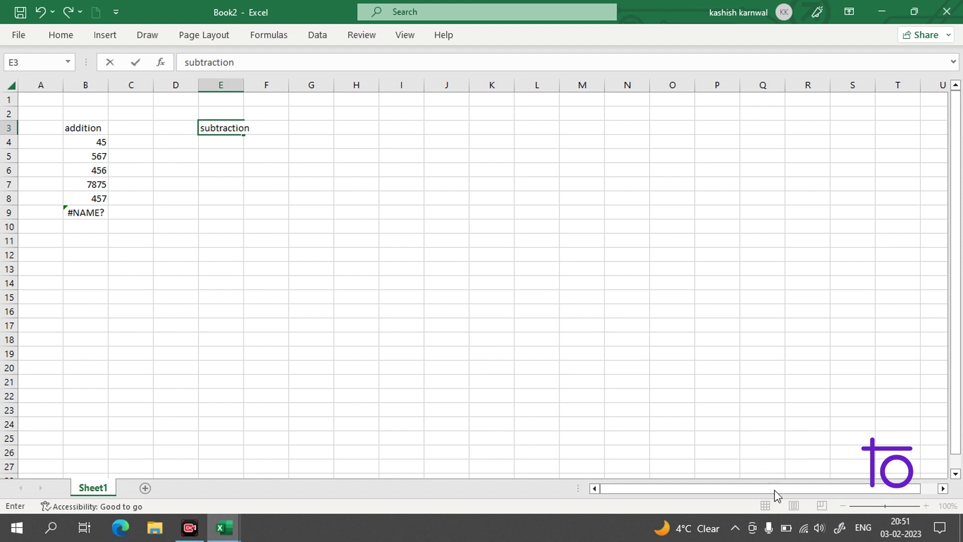
click(225, 145)
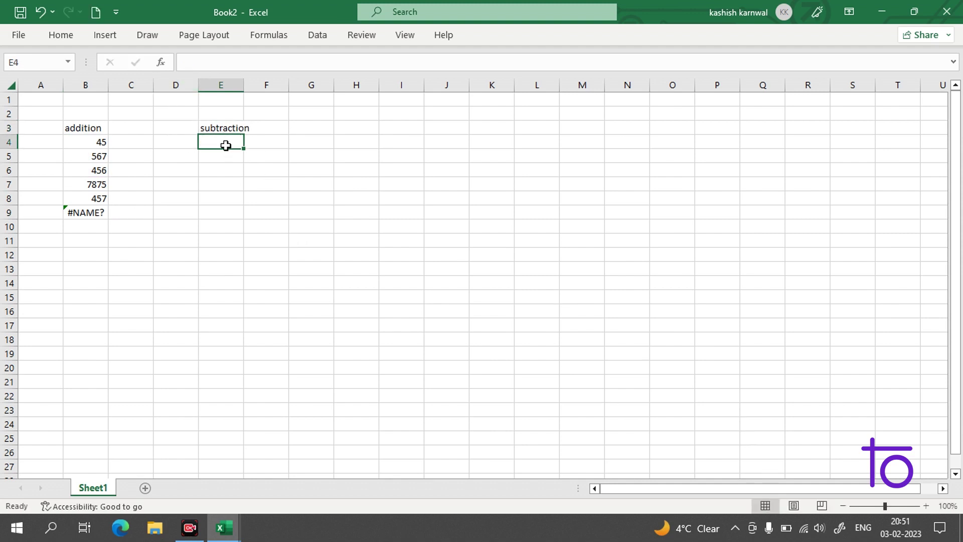
- Replace the broken B9 formula with a SUM that ends up totalling only B4 (45)
click(87, 213)
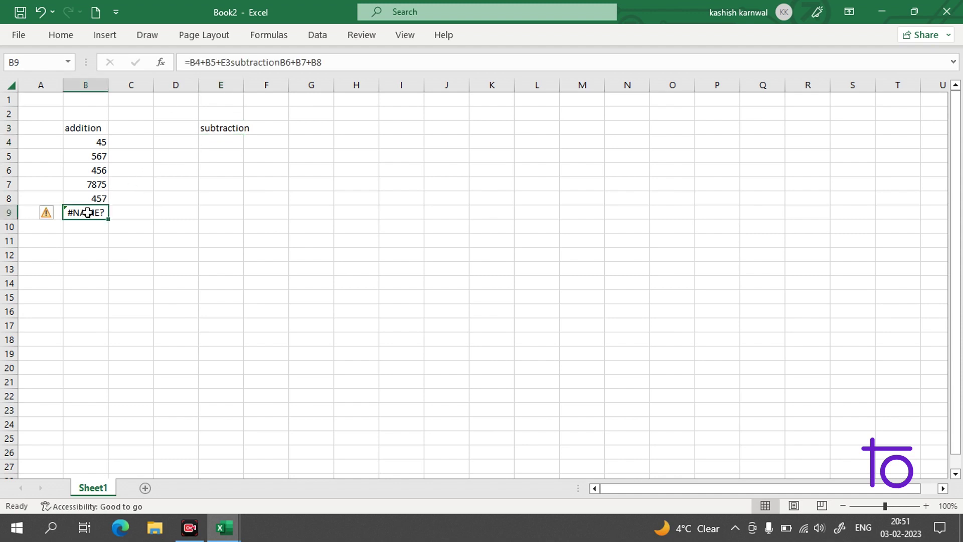
double_click(105, 213)
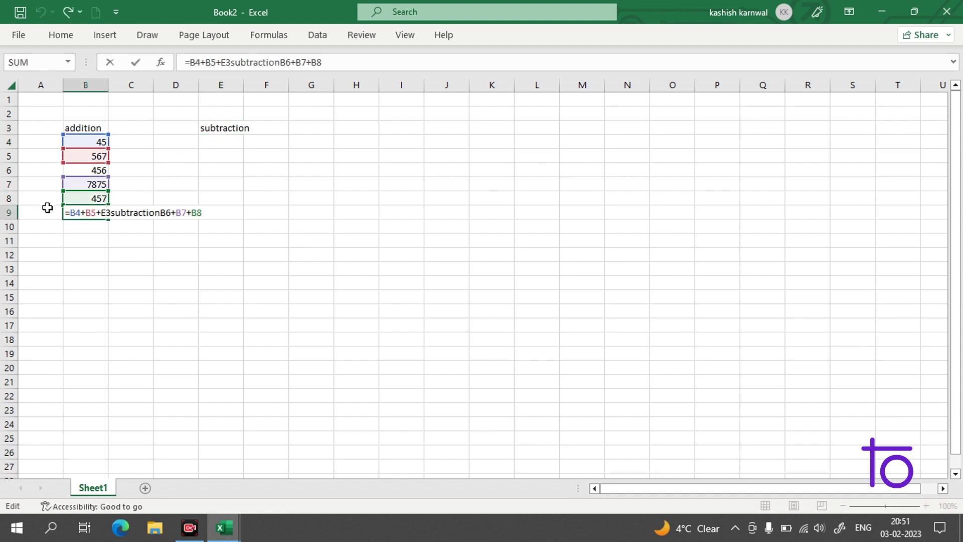
drag(67, 213, 215, 214)
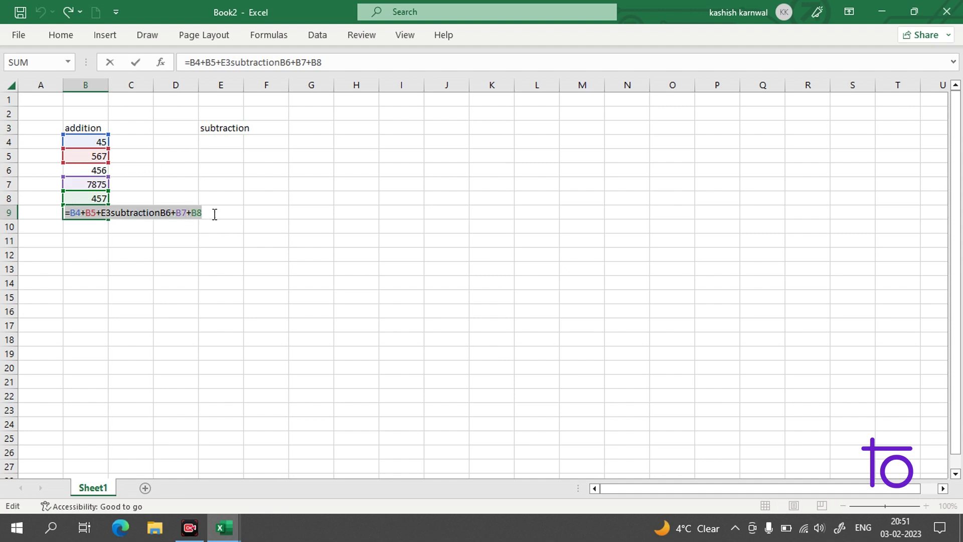
text(=)
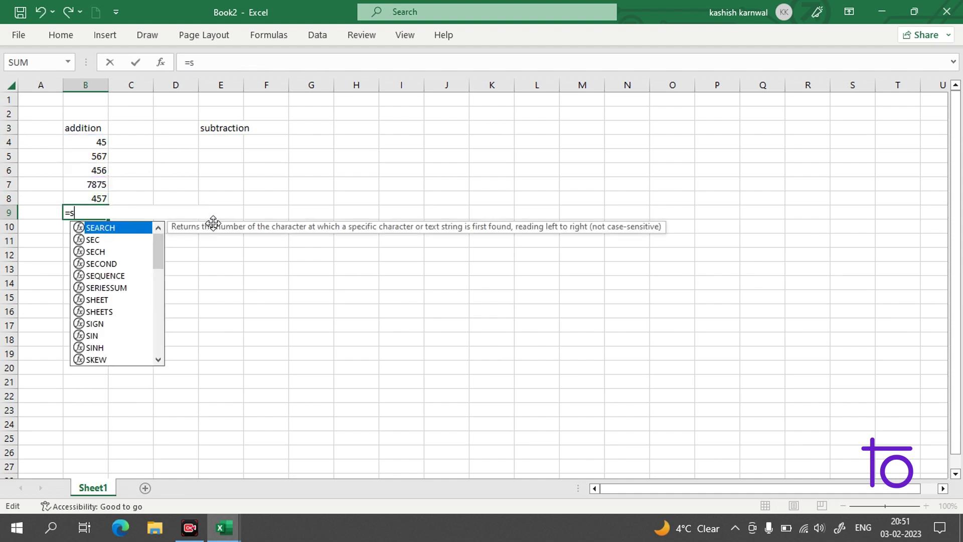
text(su)
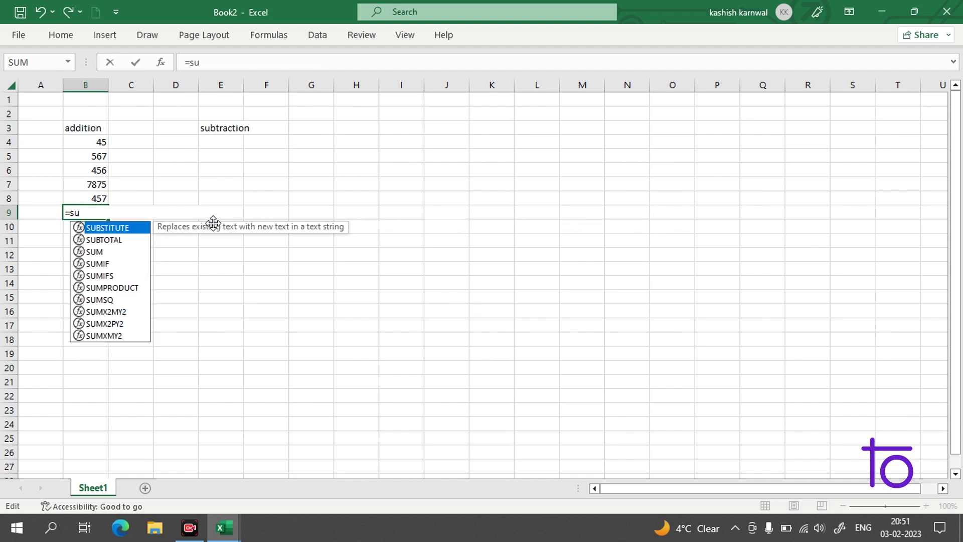
click(93, 253)
double_click(90, 251)
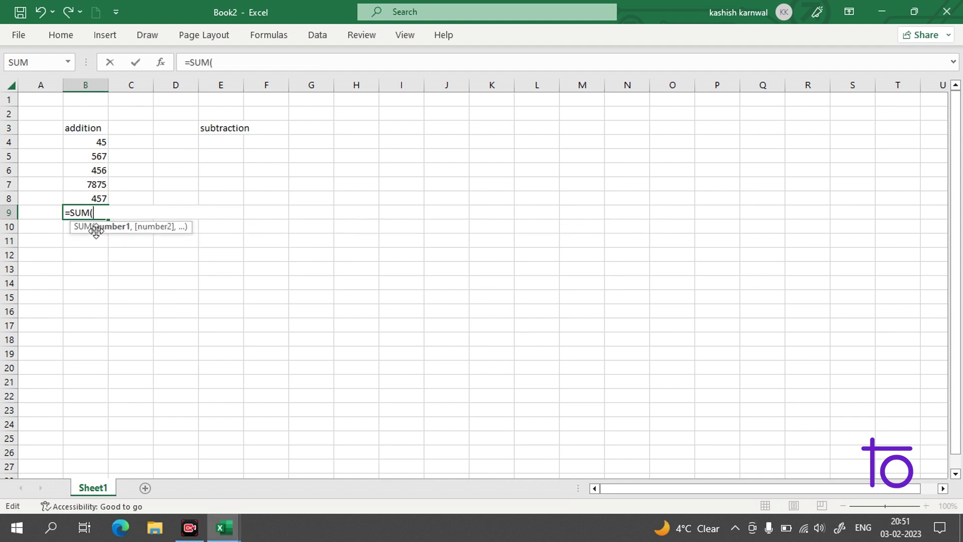
click(102, 145)
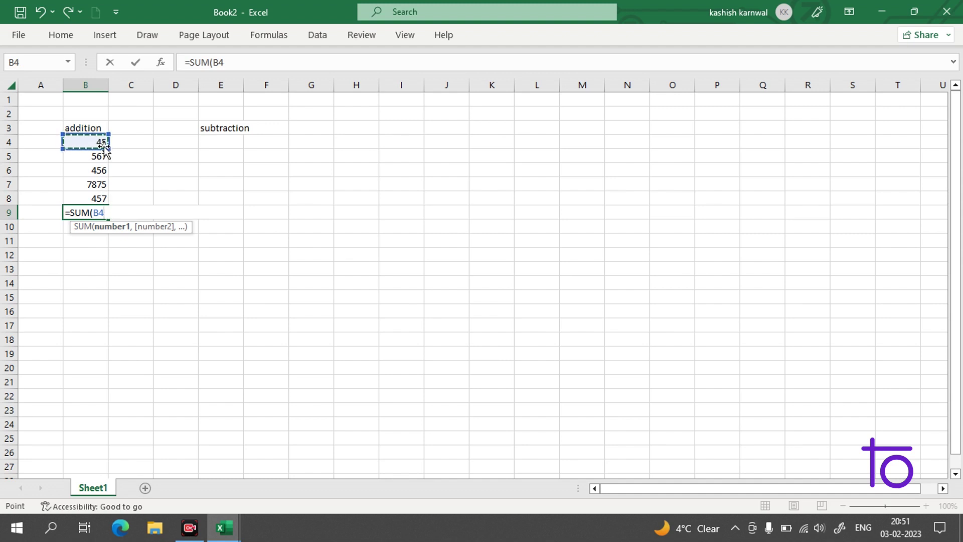
drag(104, 146, 103, 200)
click(122, 156)
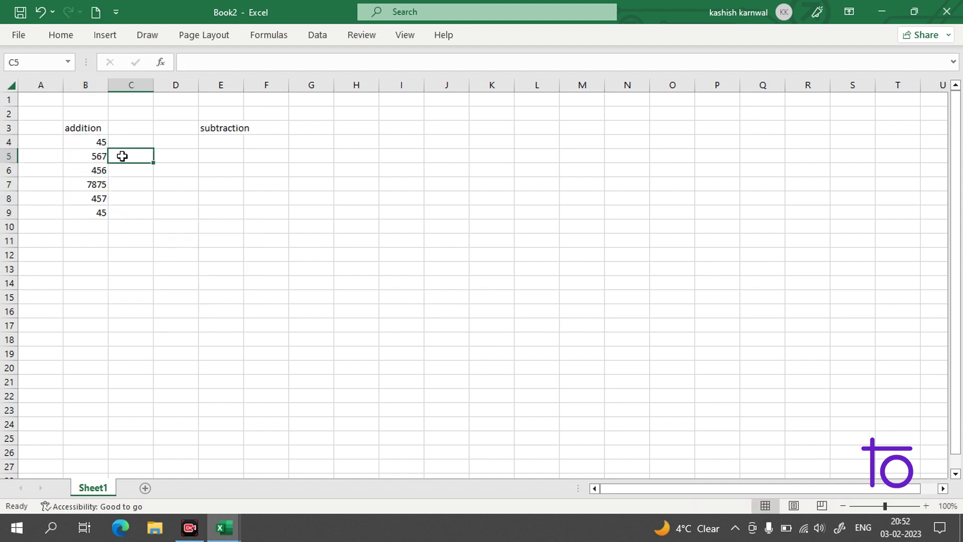
- Correct the SUM argument to the range B4:B8 so B9 shows 9400
click(99, 211)
double_click(117, 212)
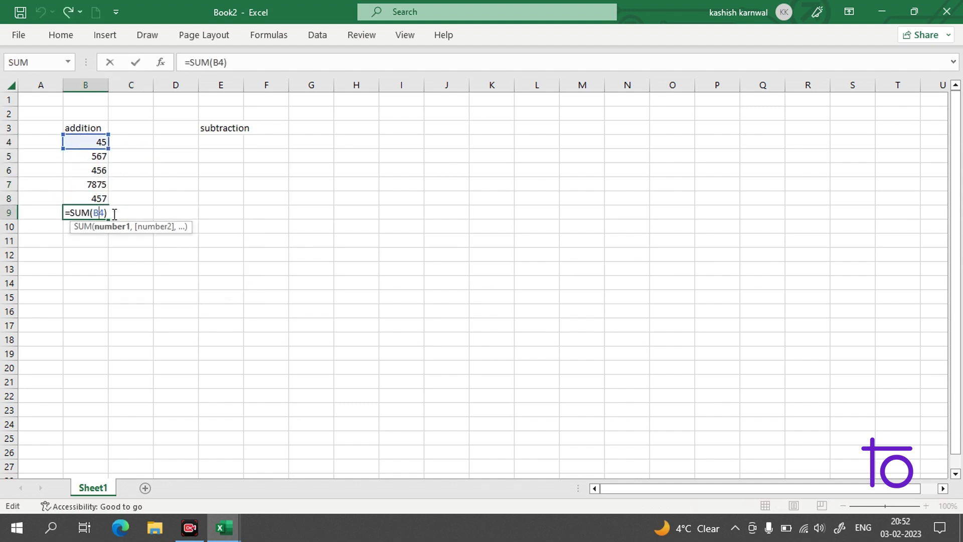
key(BackSpace)
key(BackSpace)
key(BackSpace)
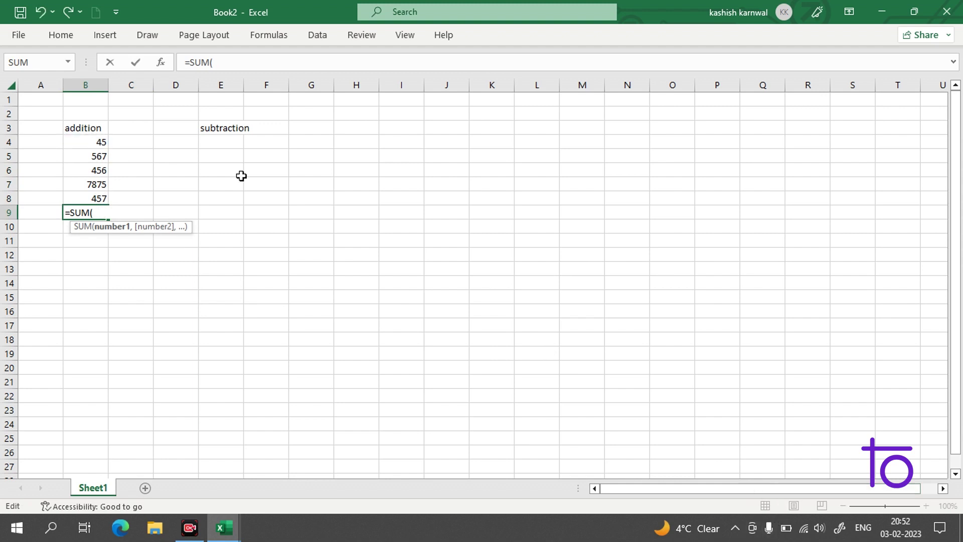
click(81, 143)
drag(106, 147, 107, 199)
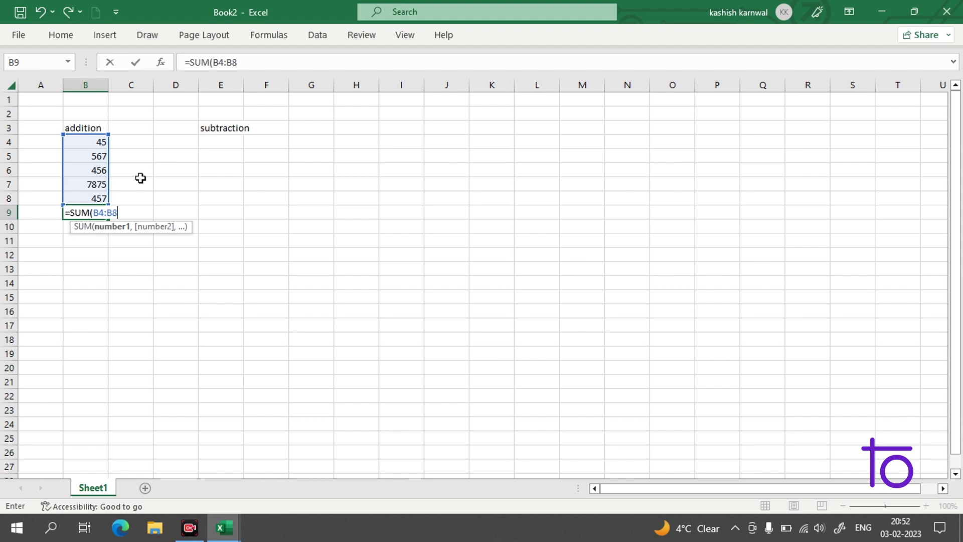
key(Return)
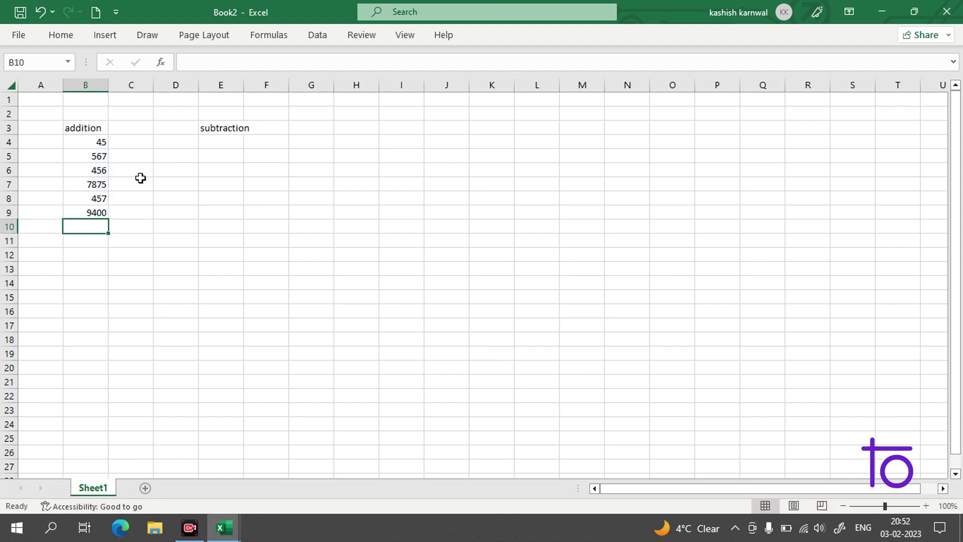
click(93, 217)
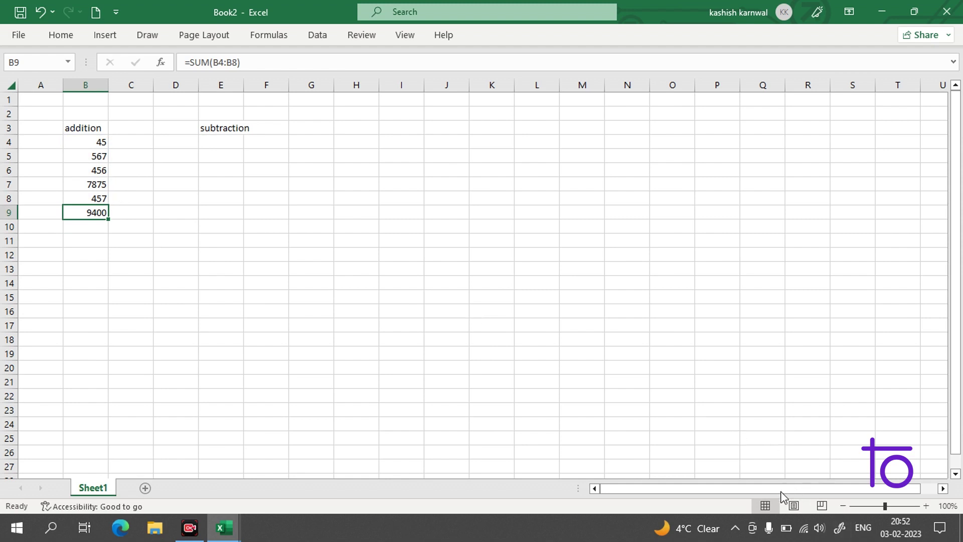
- Enter 100 in E4 and 50 in E5 under the subtraction heading
click(221, 142)
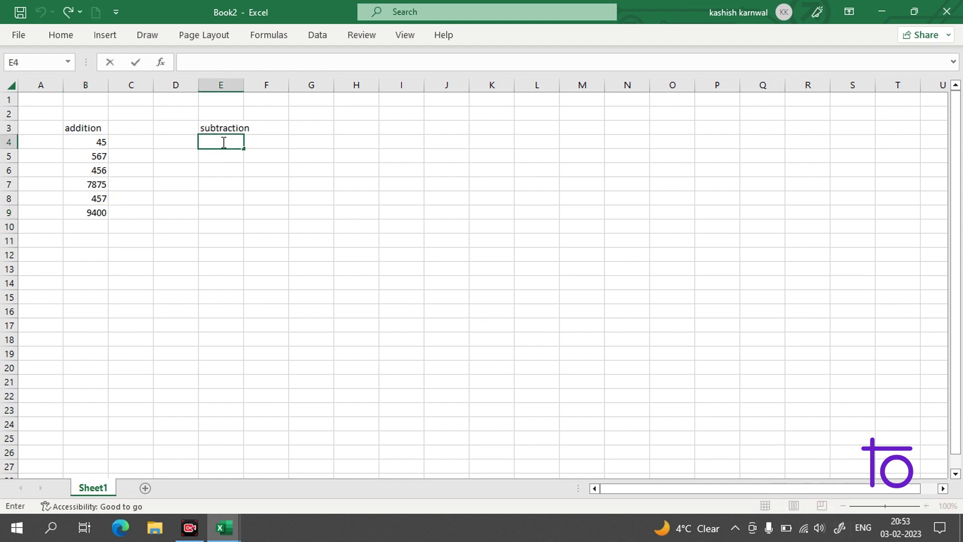
text(100)
click(226, 157)
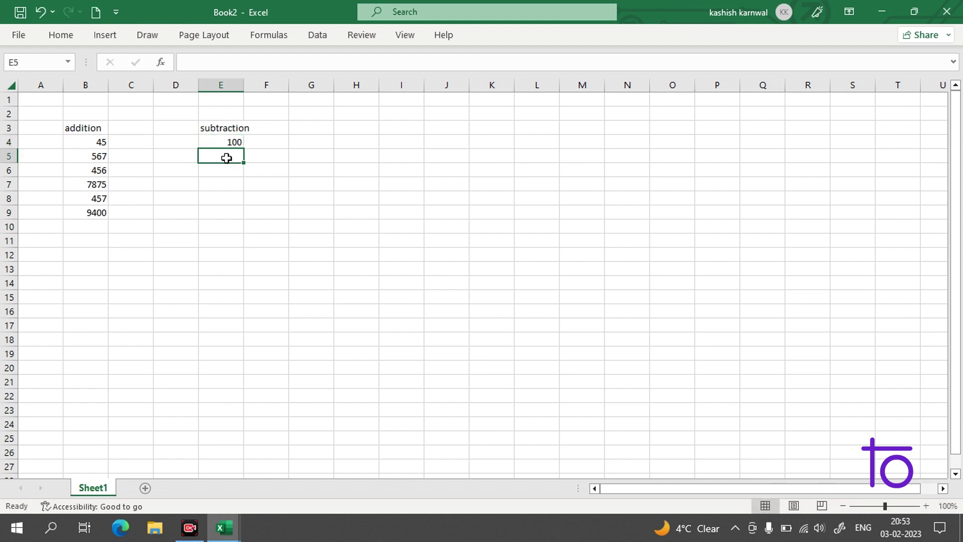
text(5)
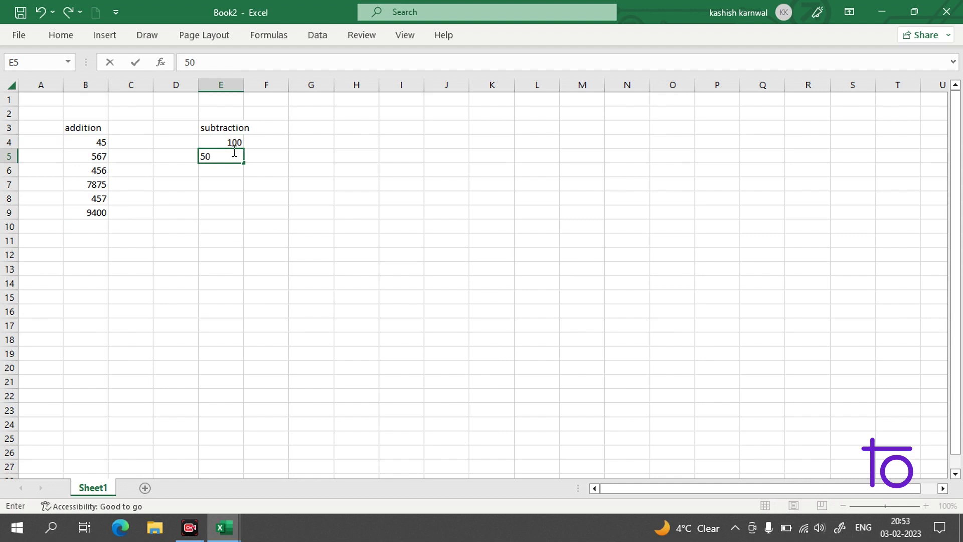
text(0)
key(Return)
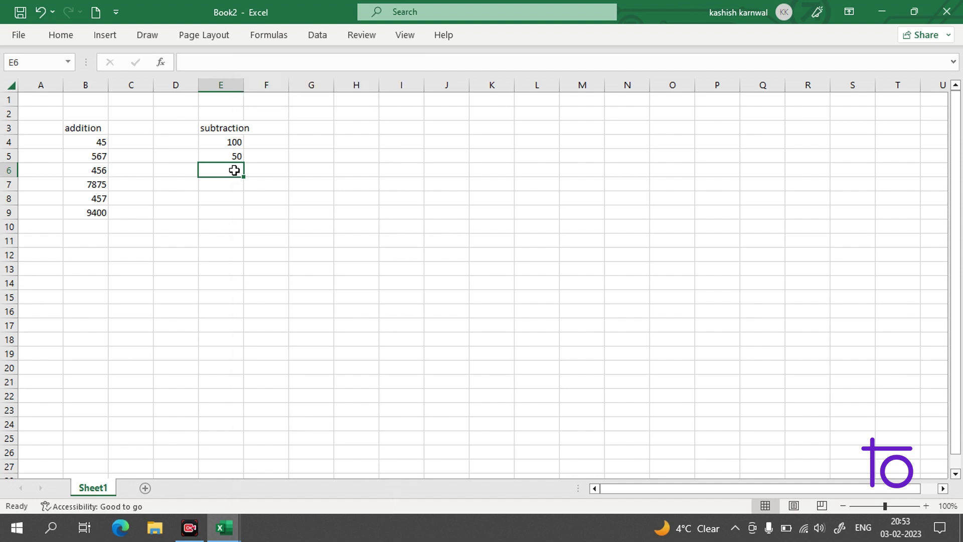
- Enter =E4-E5 in E6 to get 50
double_click(228, 172)
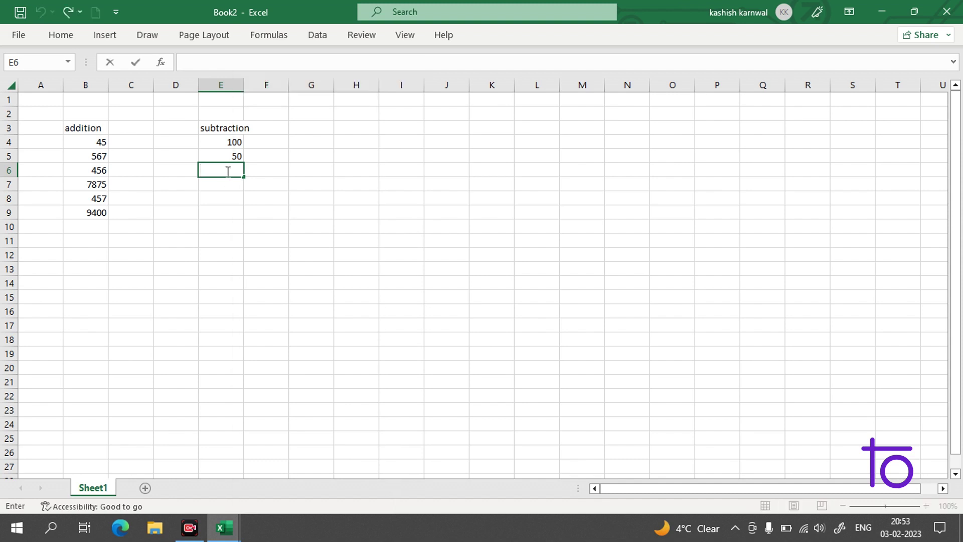
text(=)
click(232, 143)
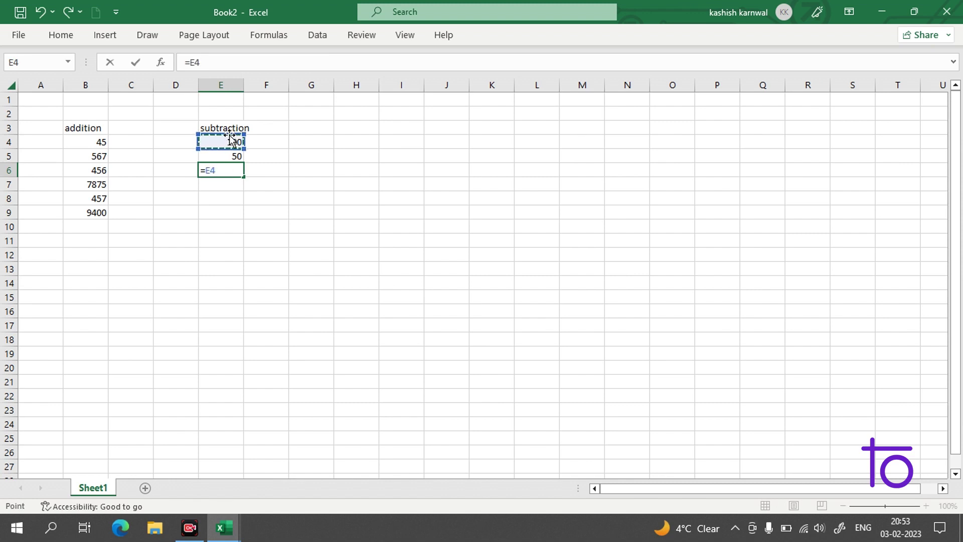
text(-)
click(235, 154)
key(Return)
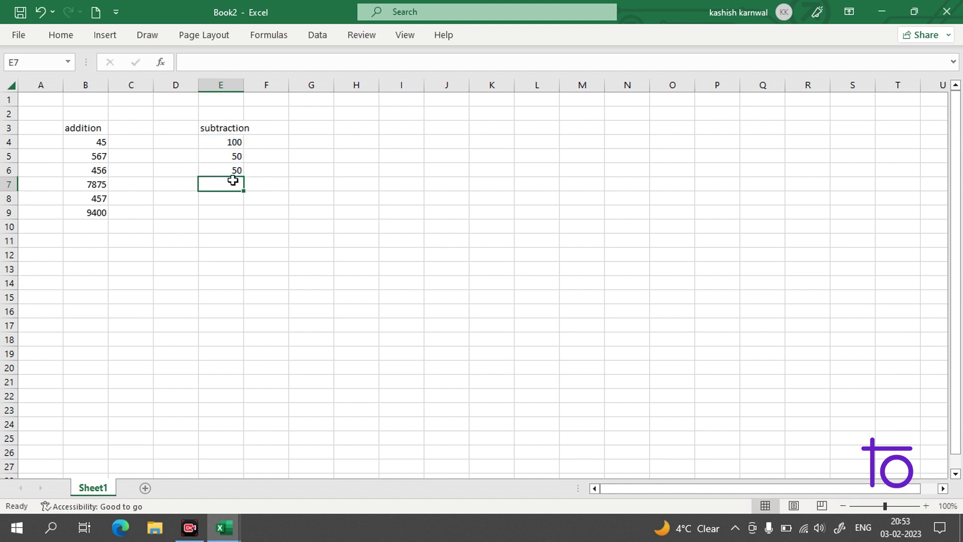
- Add the heading 'multiply' in G3 with 20 in G4 and 30 in G5
double_click(316, 127)
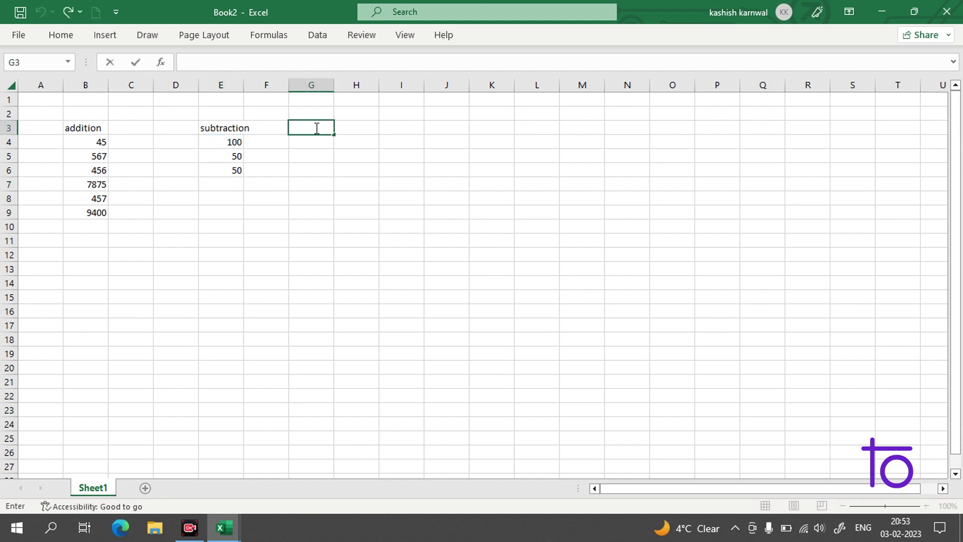
text(multiply)
click(307, 142)
double_click(307, 142)
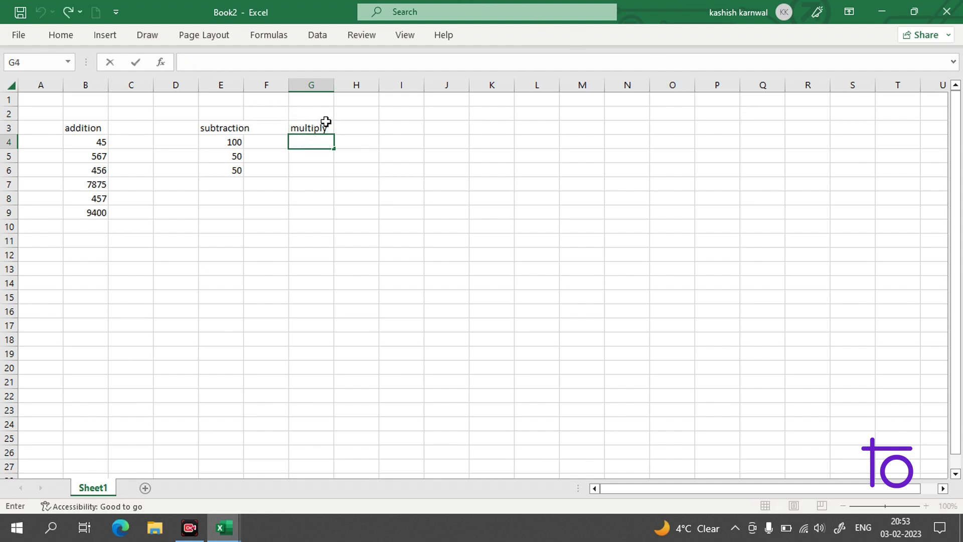
text(20)
key(Return)
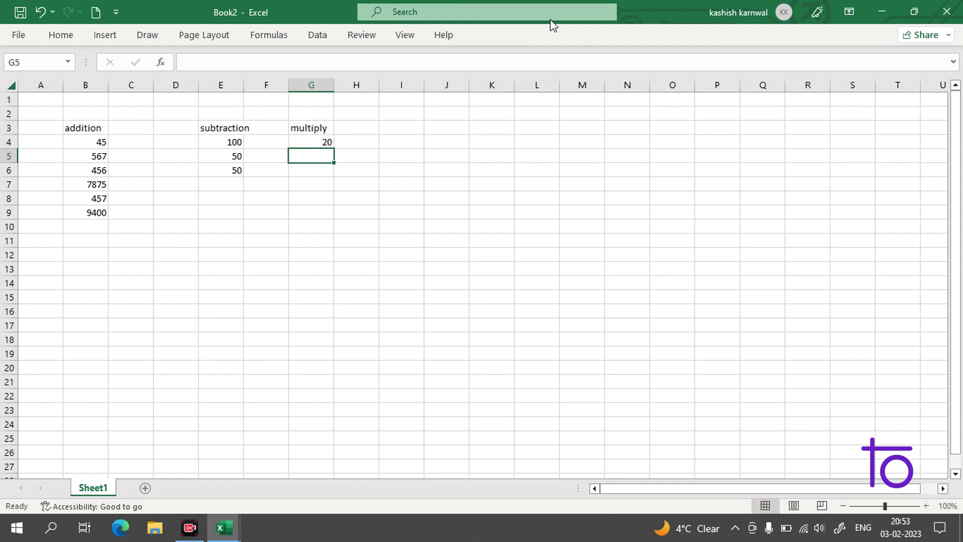
text(3)
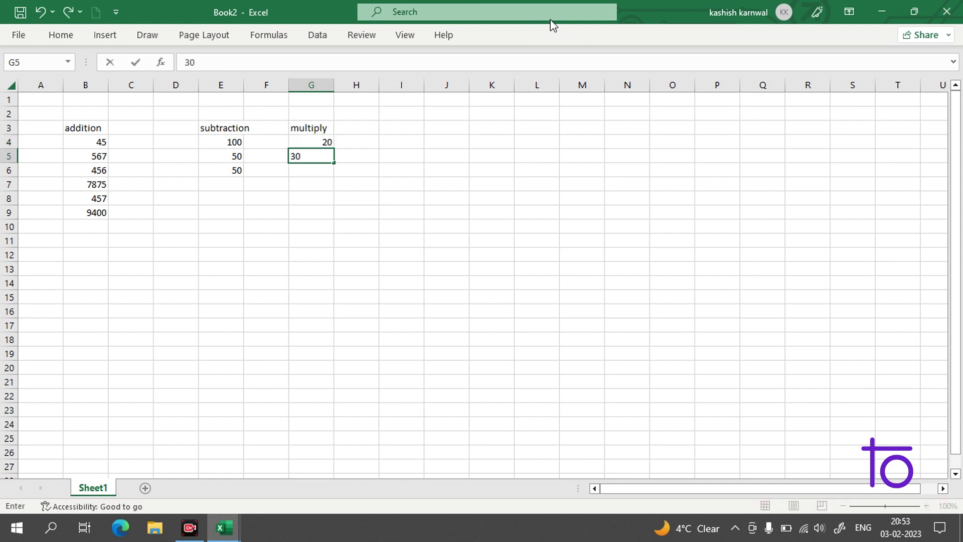
text(0)
key(Return)
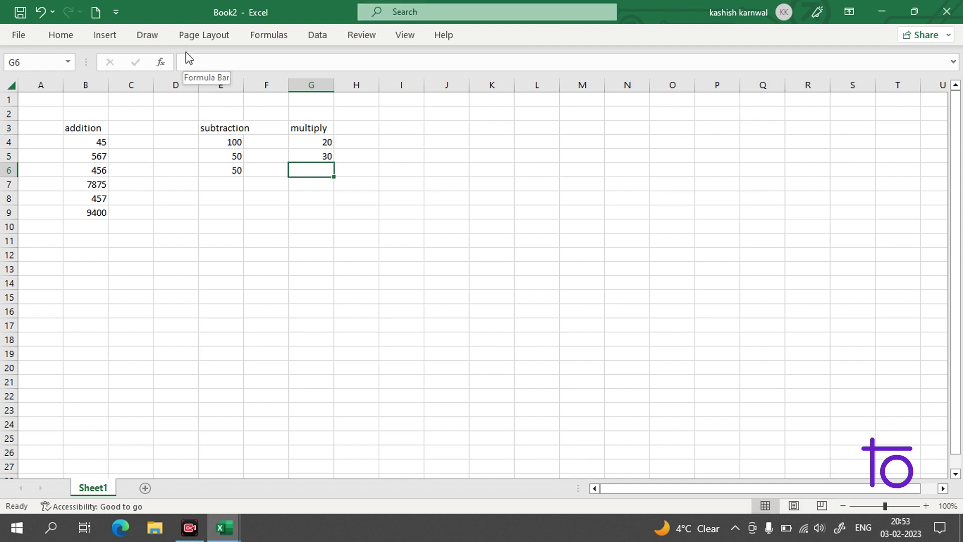
- Enter =G4*G5 in G6 to get 600
text(=)
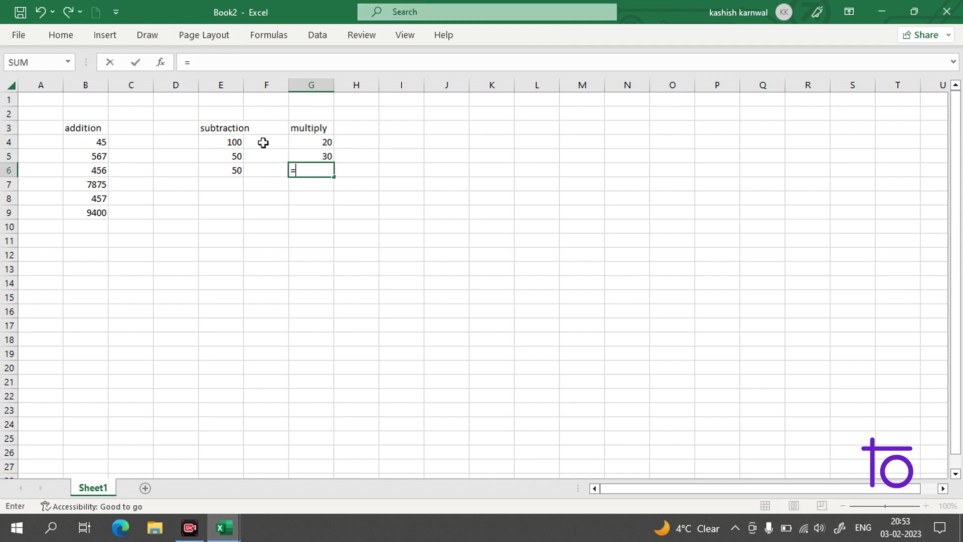
click(315, 140)
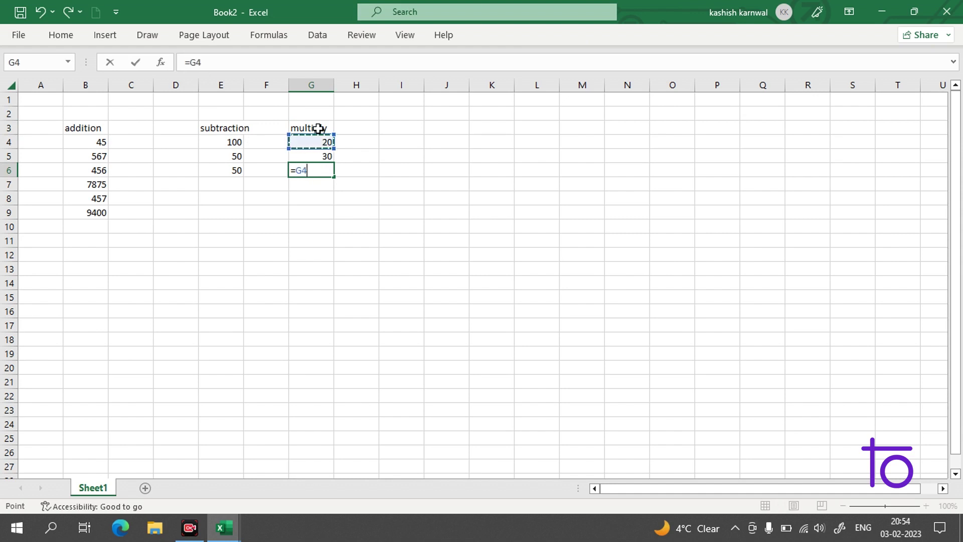
text(*)
click(325, 156)
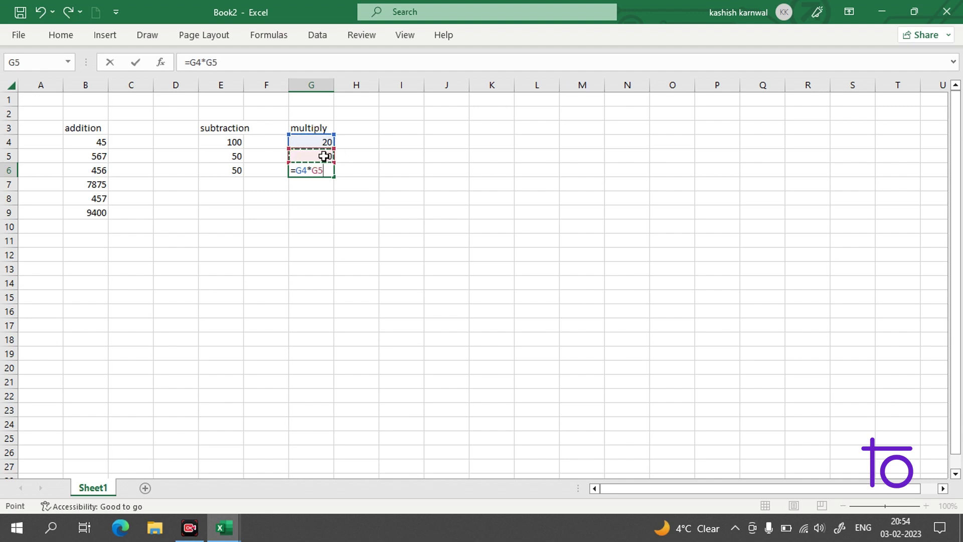
key(Return)
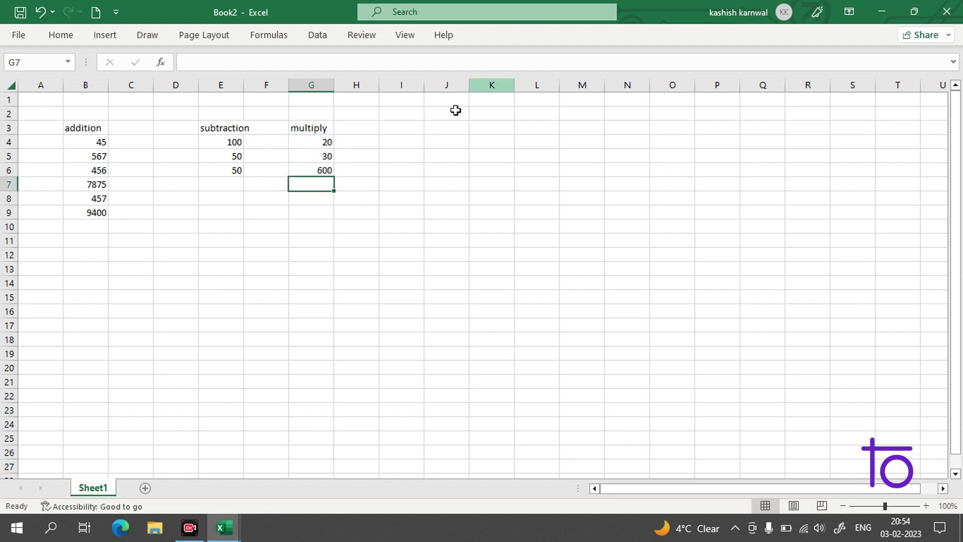
click(321, 170)
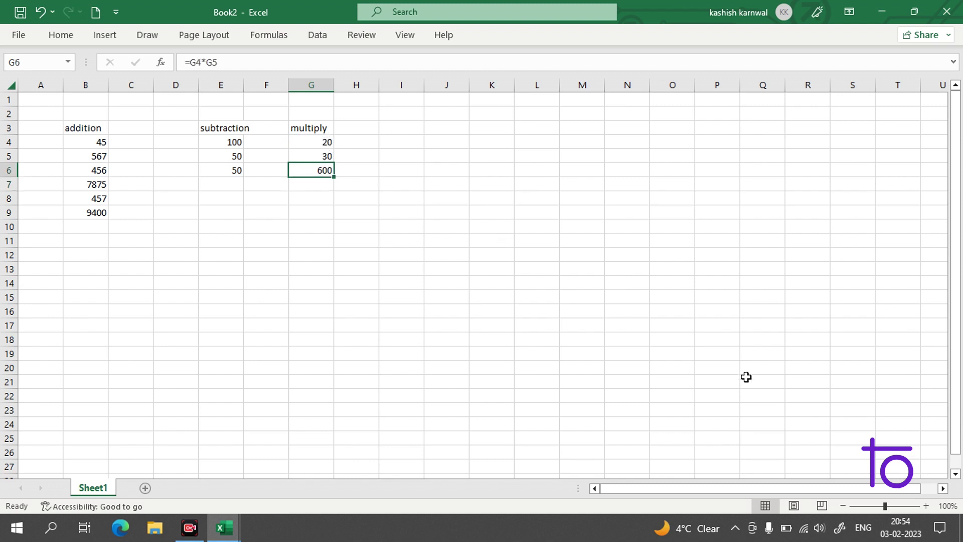
- Add the heading 'division' in I3 with 20 in I4 and 2 in I5
click(404, 128)
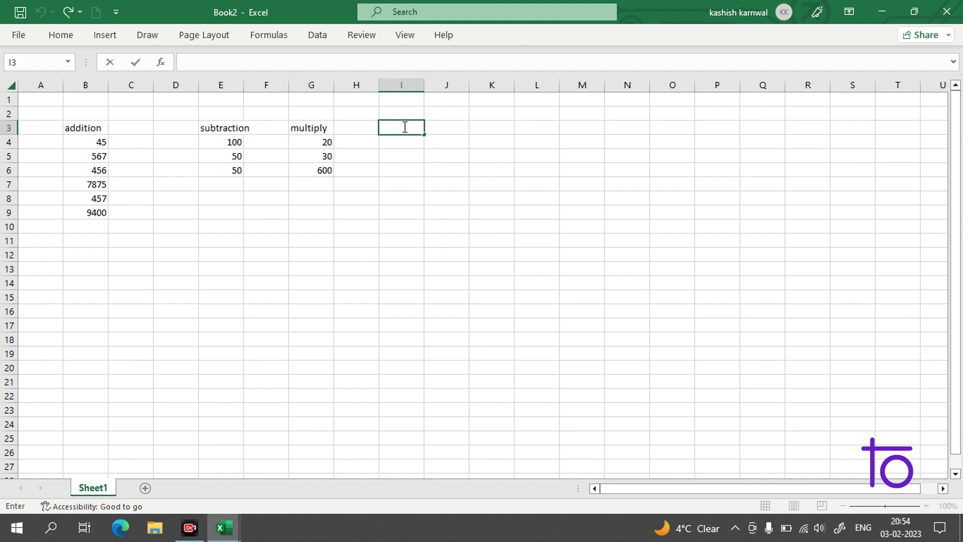
text(division)
key(Return)
text(20)
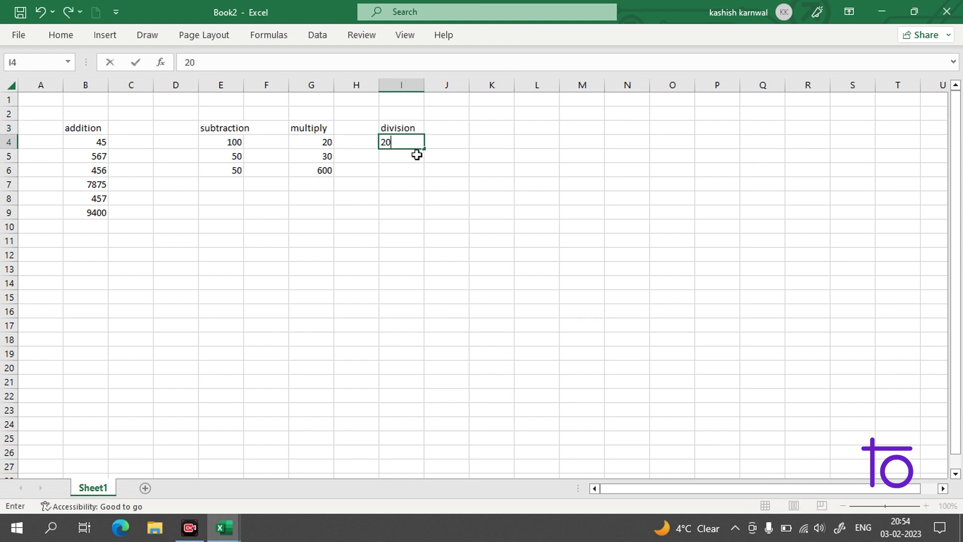
key(Return)
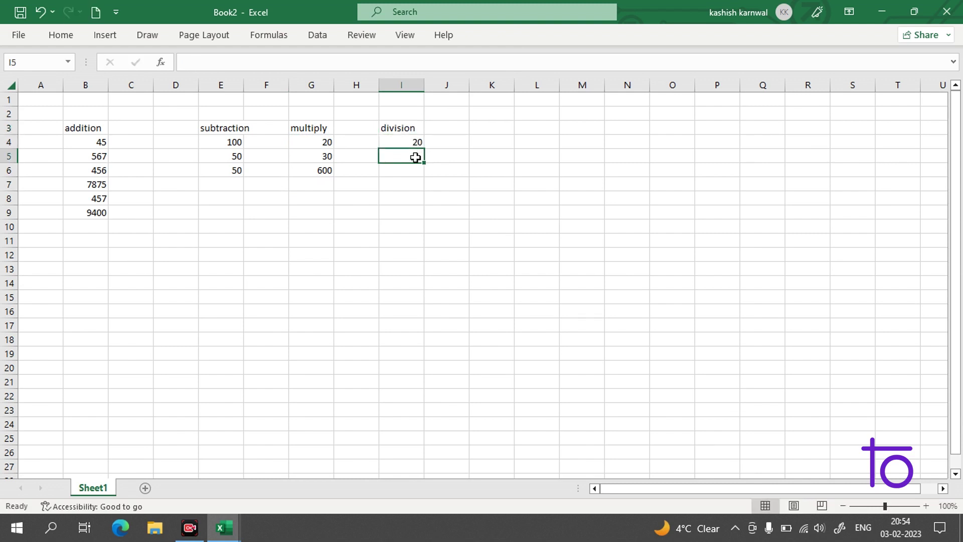
text(2)
key(Return)
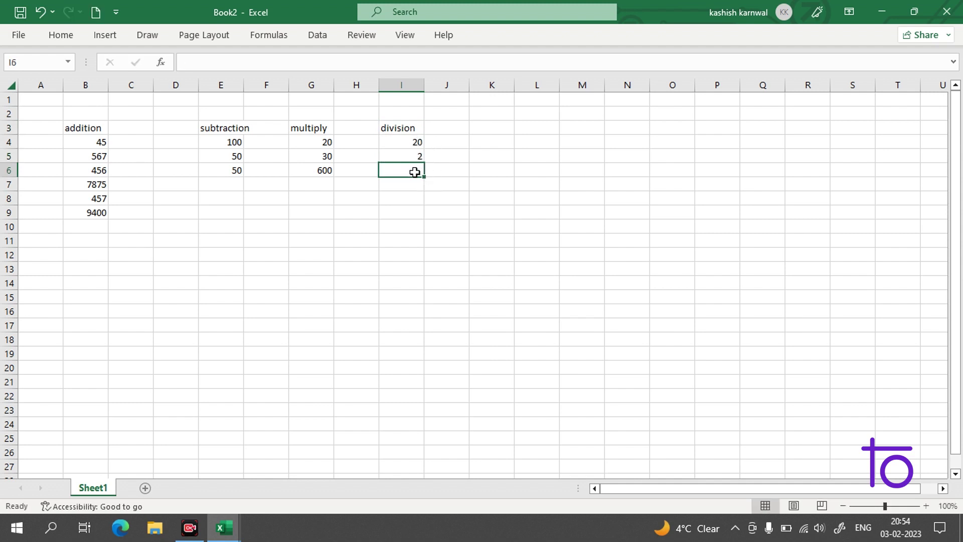
- Enter =I4/I5 in I6 to get 10, then move to cell B11
double_click(414, 172)
text(=)
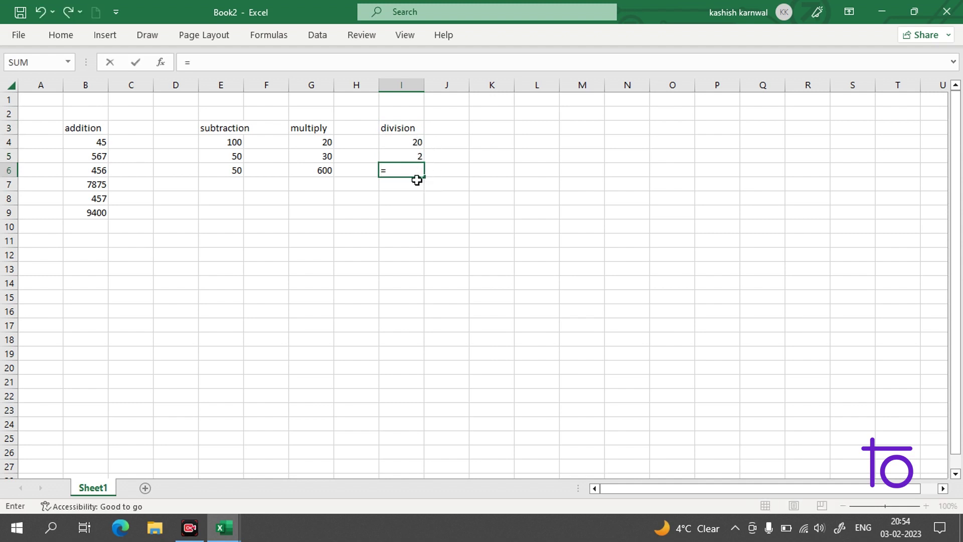
text(d)
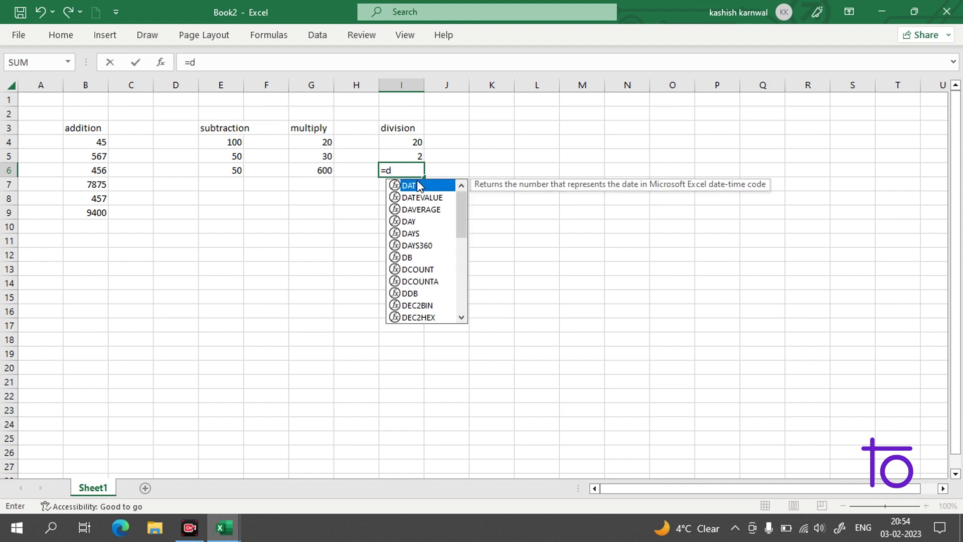
text(iv)
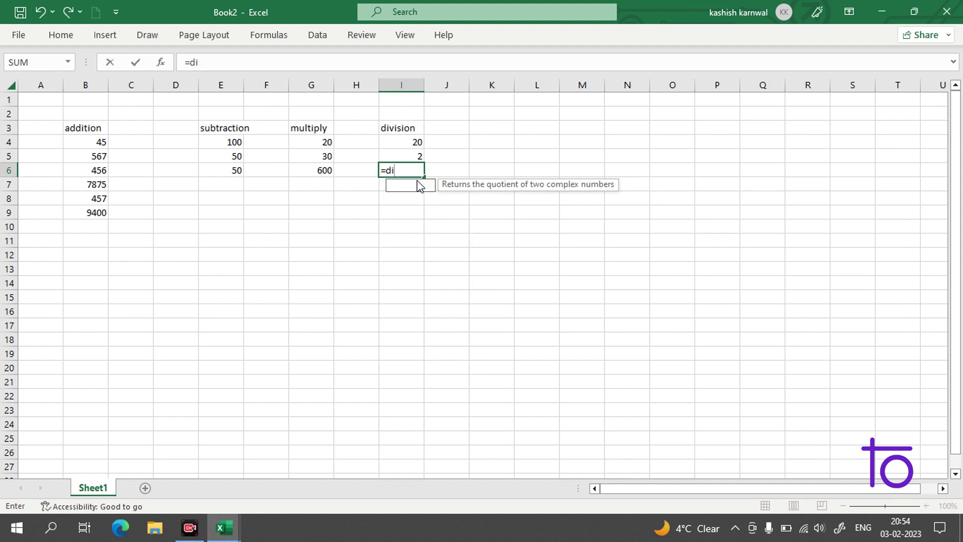
key(BackSpace)
key(BackSpace)
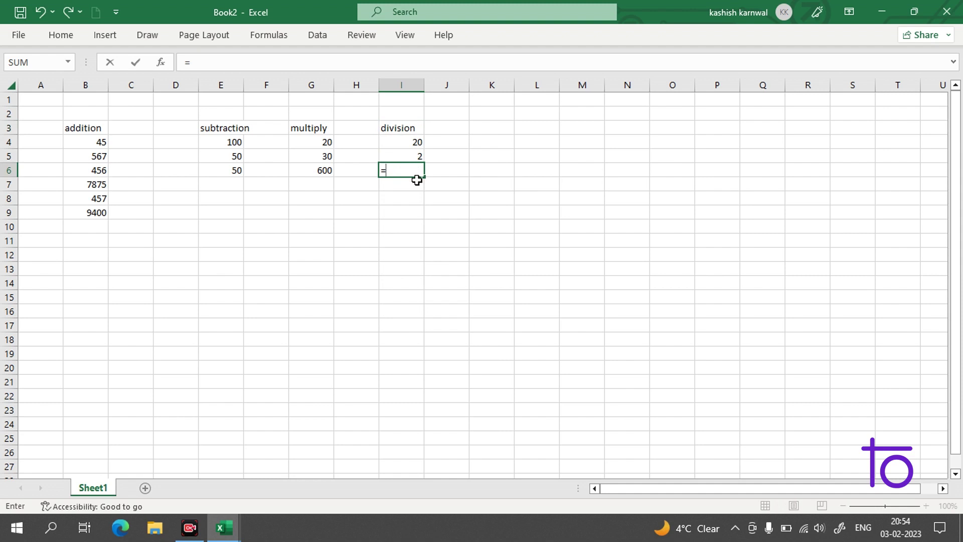
click(416, 142)
text(/)
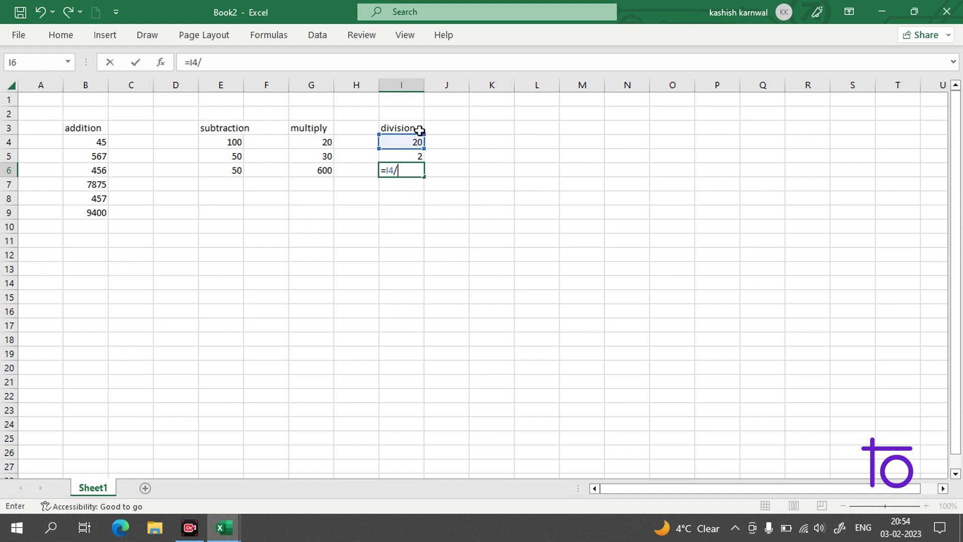
click(411, 156)
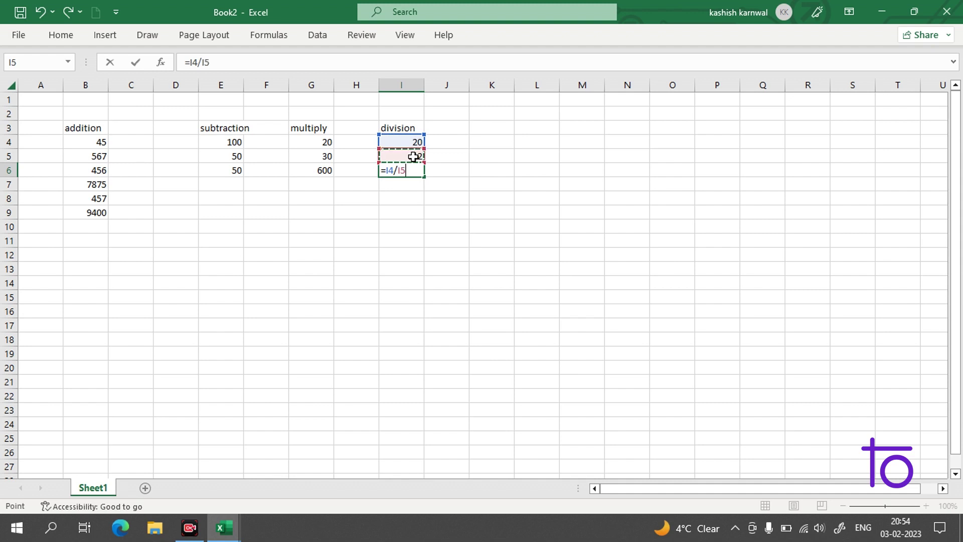
key(Return)
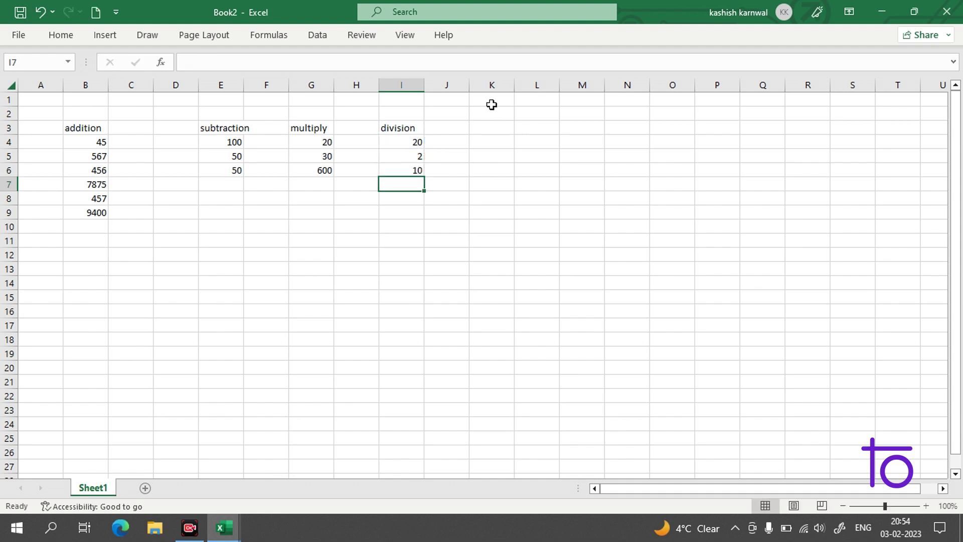
click(415, 173)
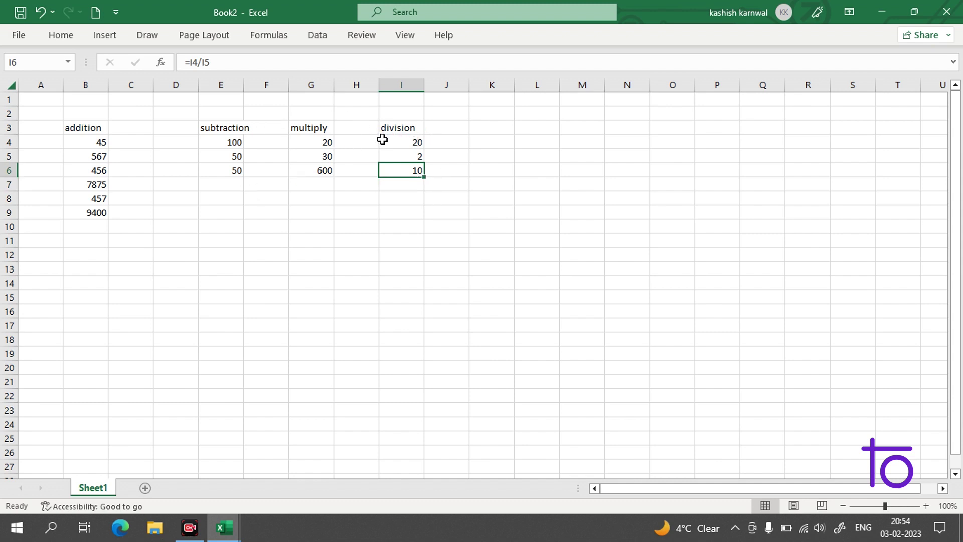
drag(386, 129, 454, 214)
click(666, 140)
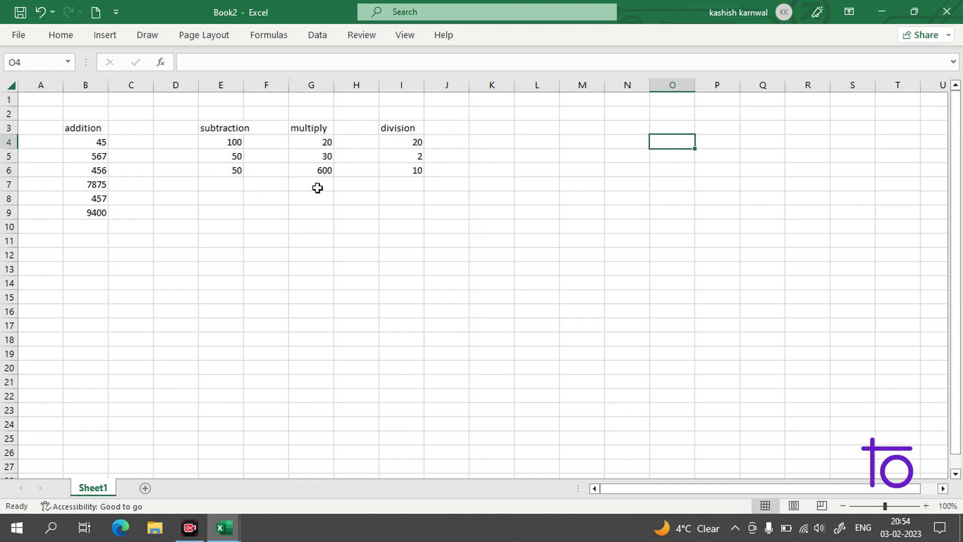
click(92, 237)
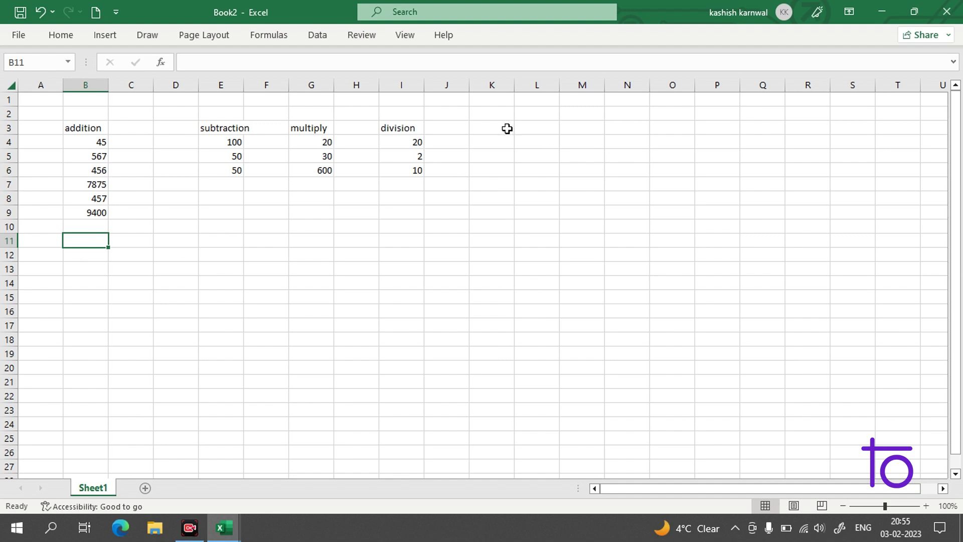
- Enter the heading 'percentage' in cell K3
click(491, 132)
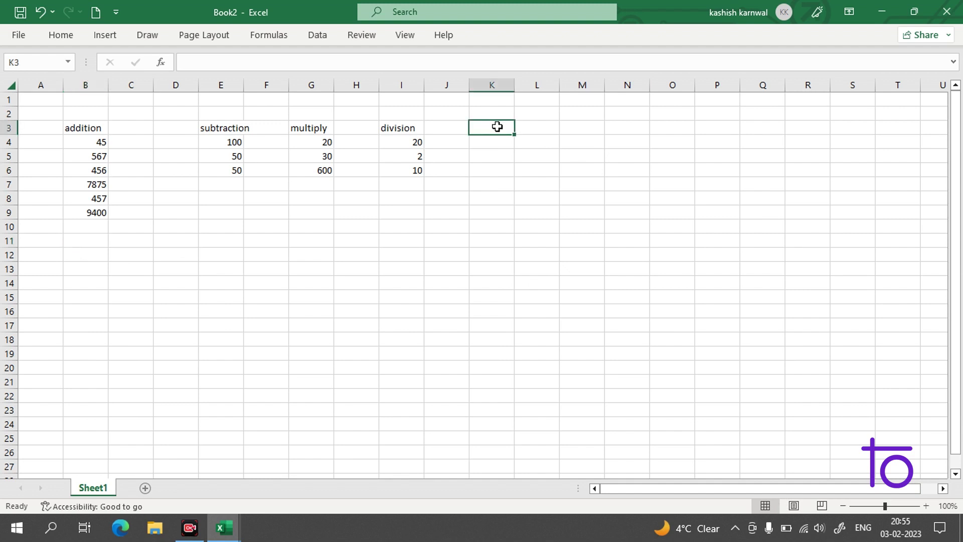
text(per)
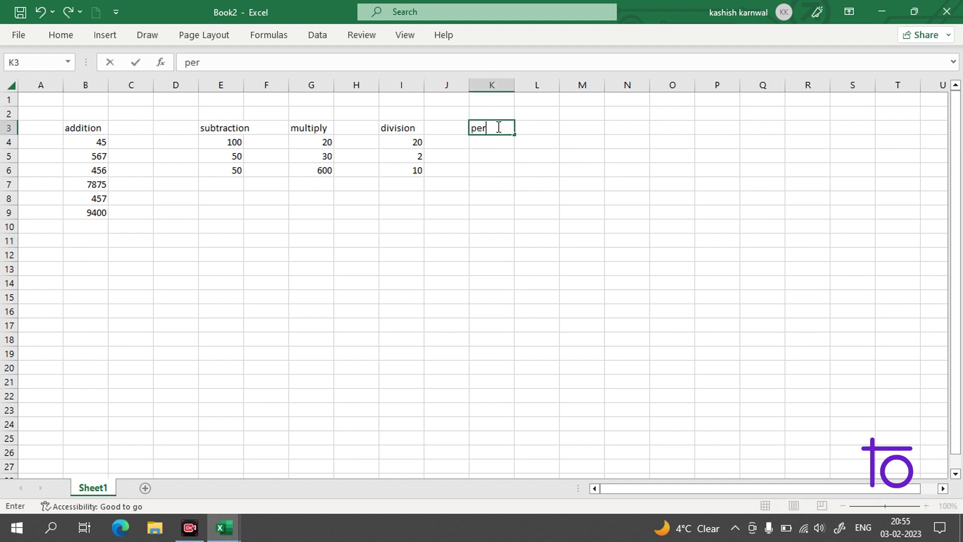
text(centage)
click(100, 142)
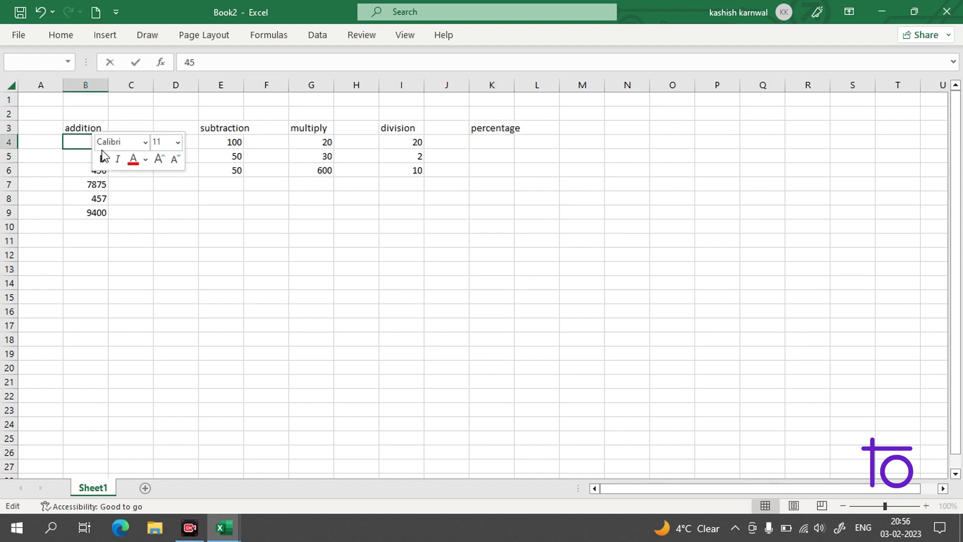
- Copy 45, 567, 456, 7875 and 457 from B4:B8 into K4:K8, then edit K9
click(45, 163)
click(88, 139)
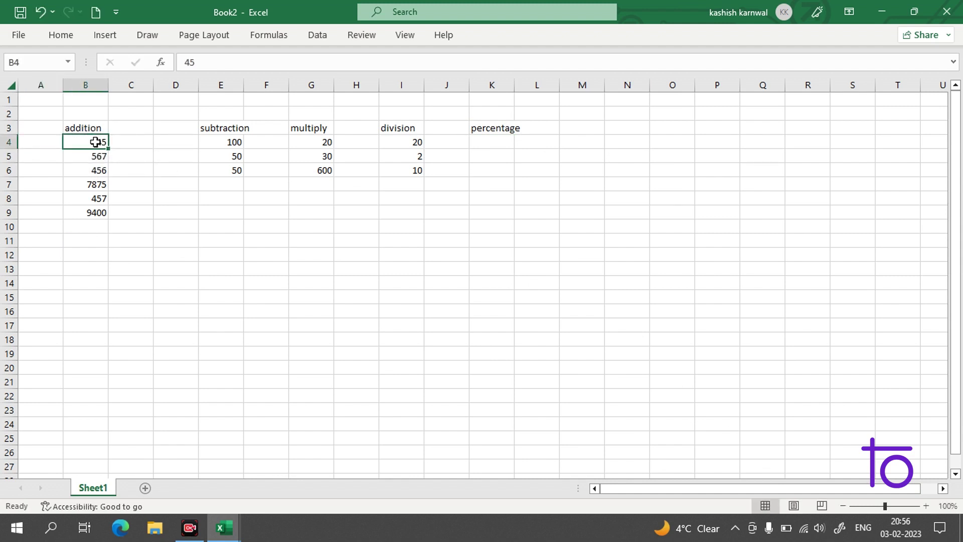
drag(94, 142, 94, 194)
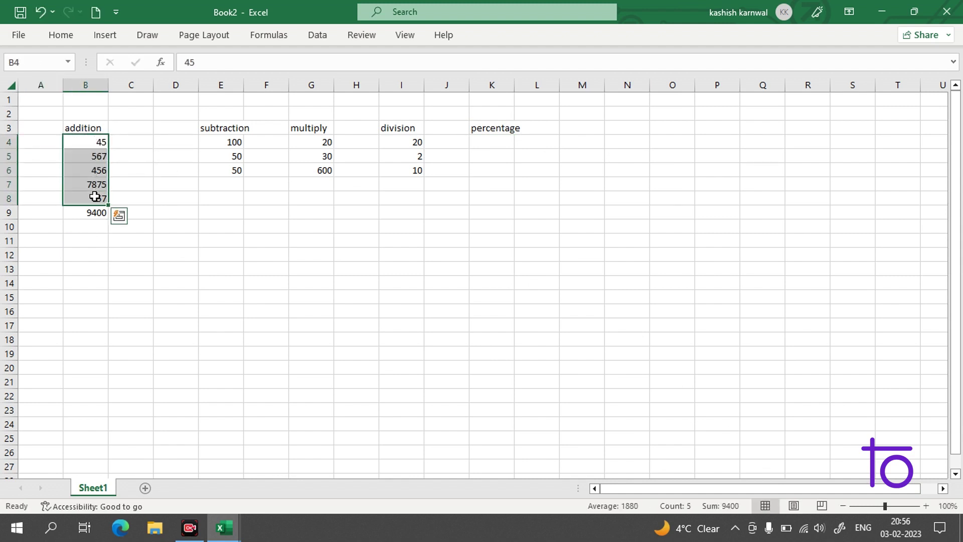
key(ctrl+c)
click(498, 143)
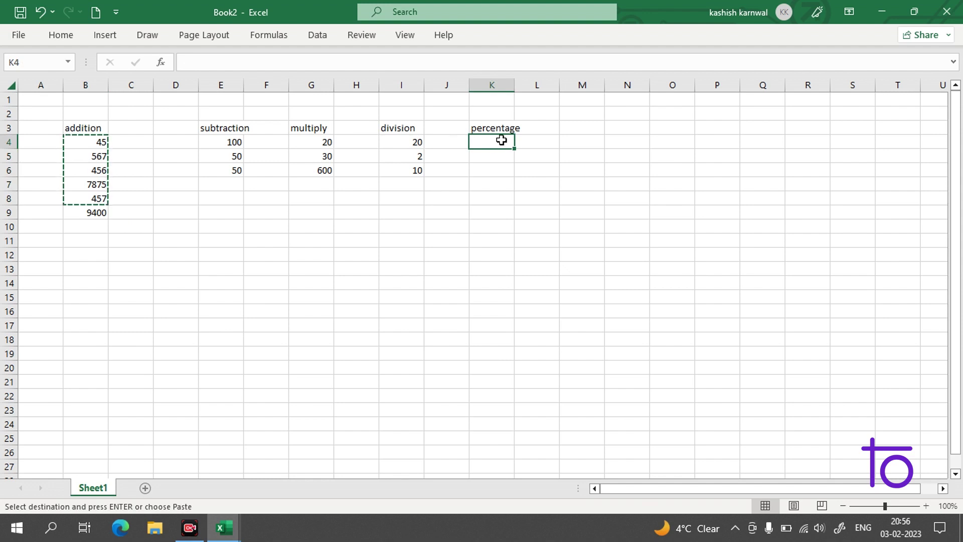
key(ctrl+v)
click(488, 214)
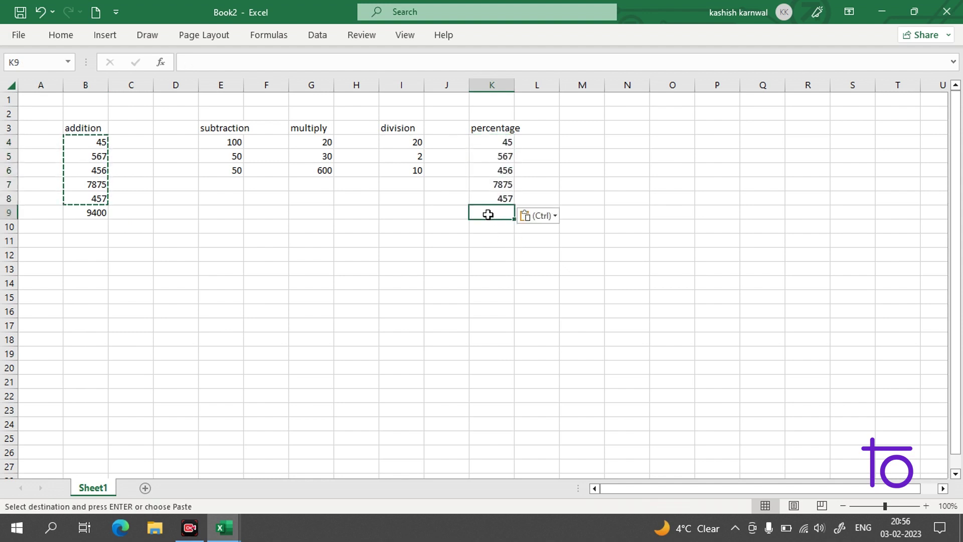
double_click(489, 214)
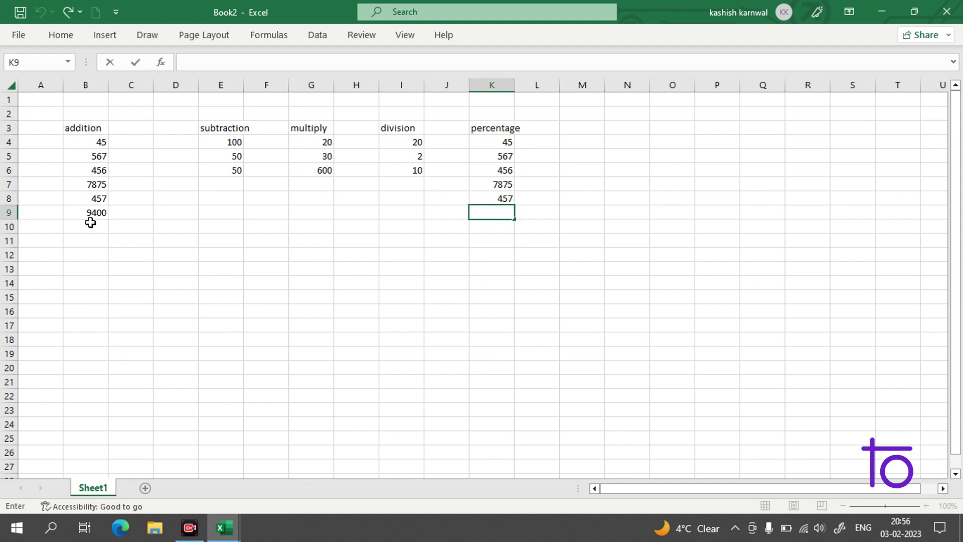
- Enter =9400/500 in K9 so it shows 18.8, then reselect K9
click(100, 214)
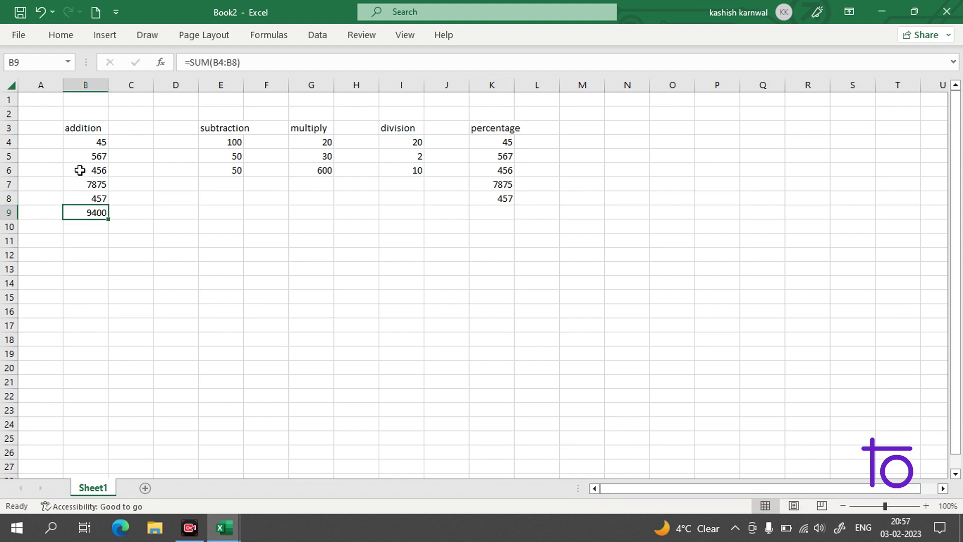
click(490, 213)
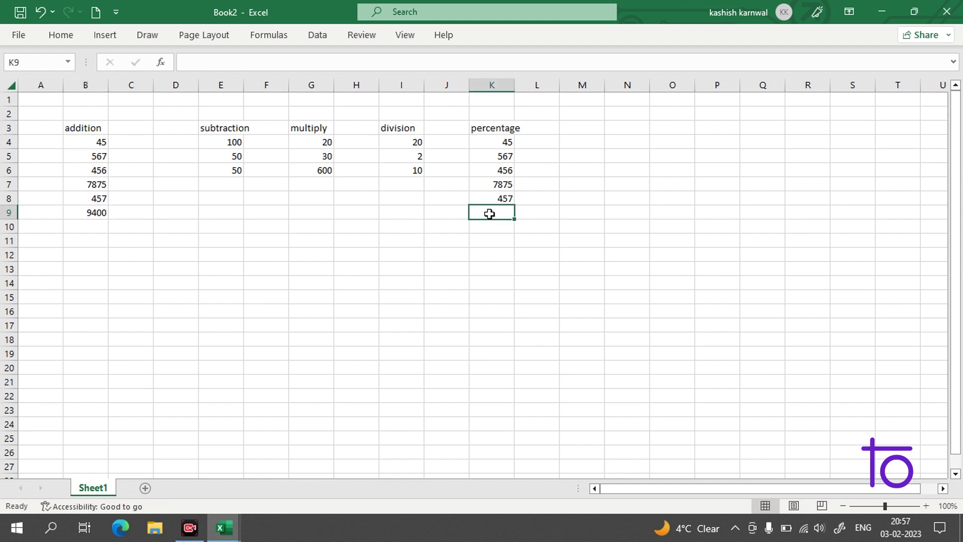
text(=)
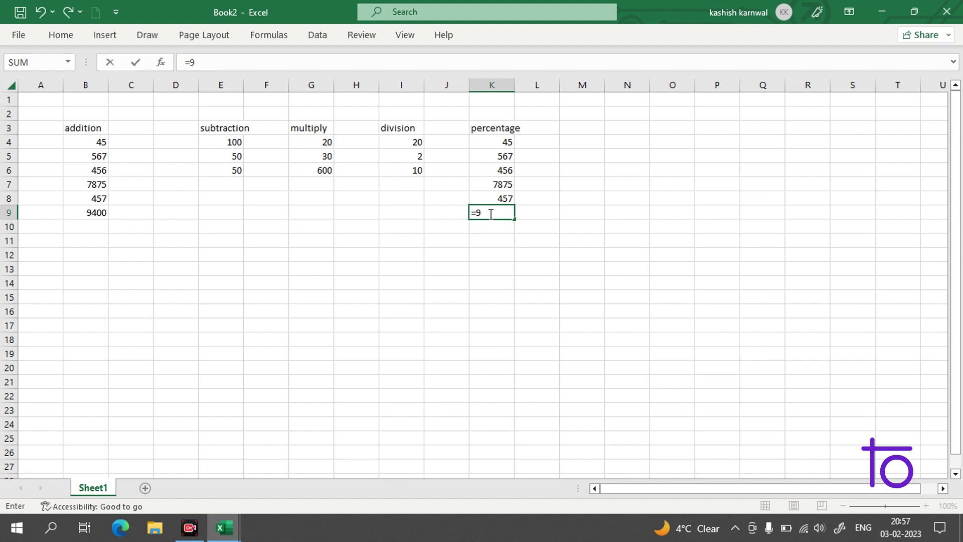
text(9400/500)
key(Return)
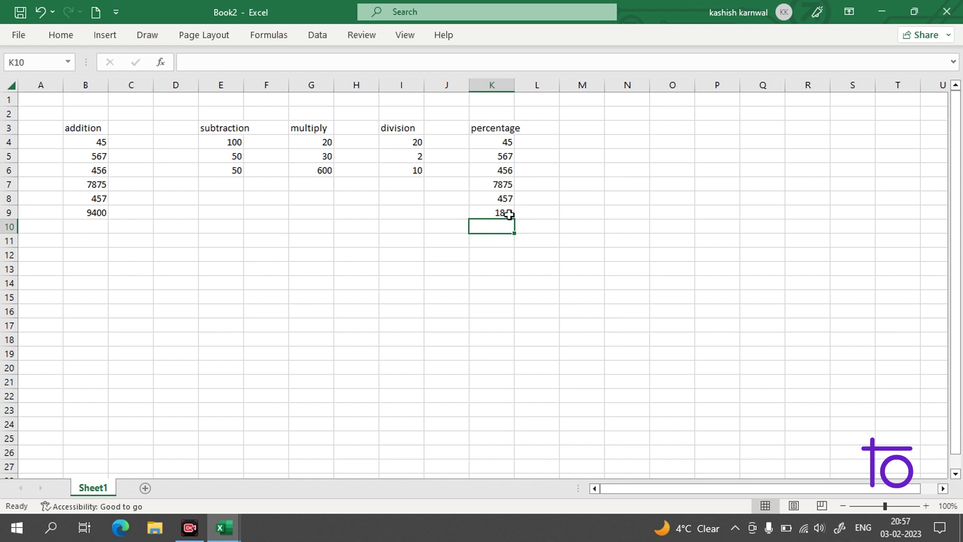
click(499, 212)
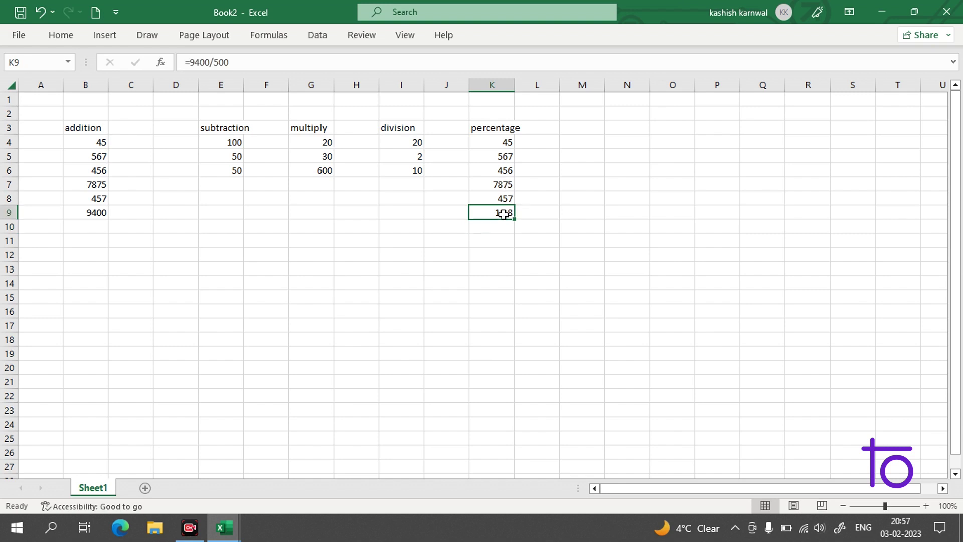
click(55, 35)
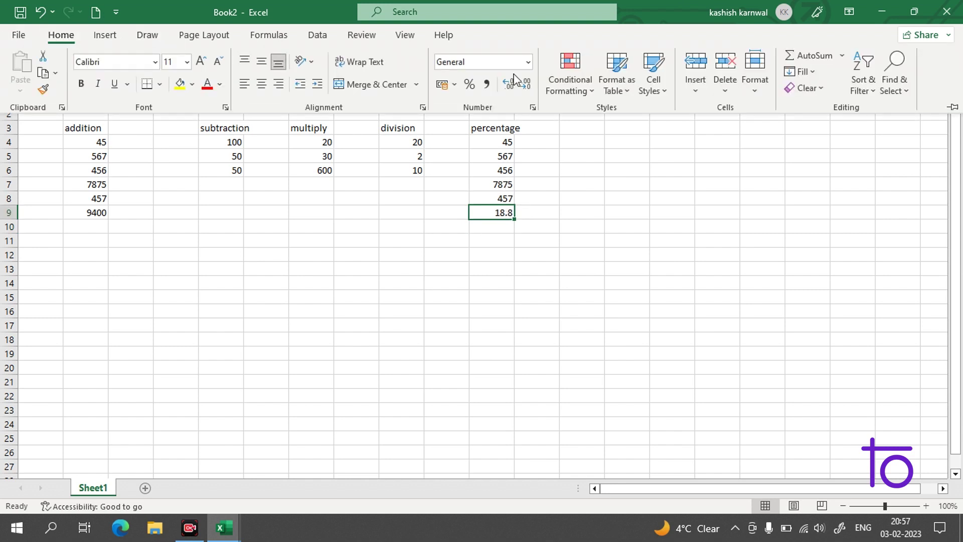
- Apply the Percentage number format to K9 so it reads 1880.00%
click(528, 62)
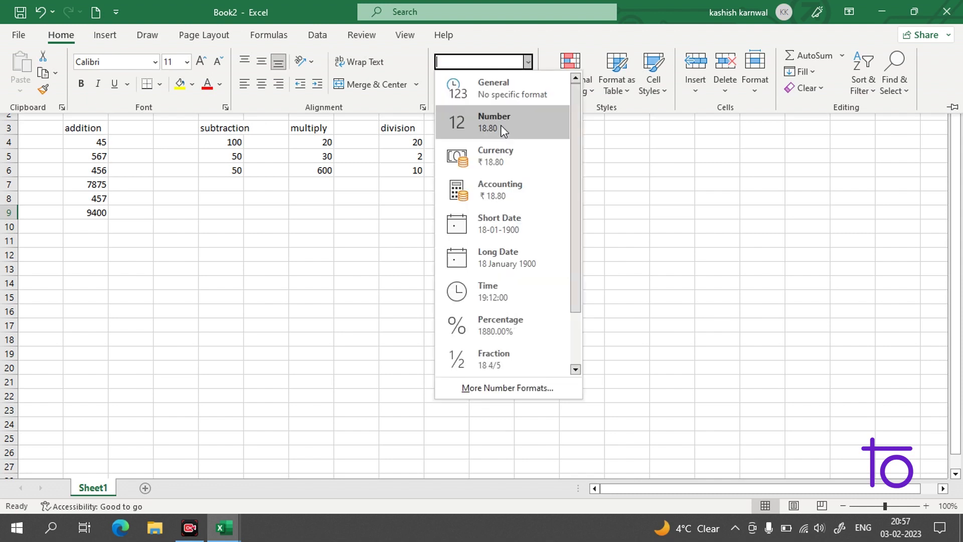
scroll(501, 130, down, 1)
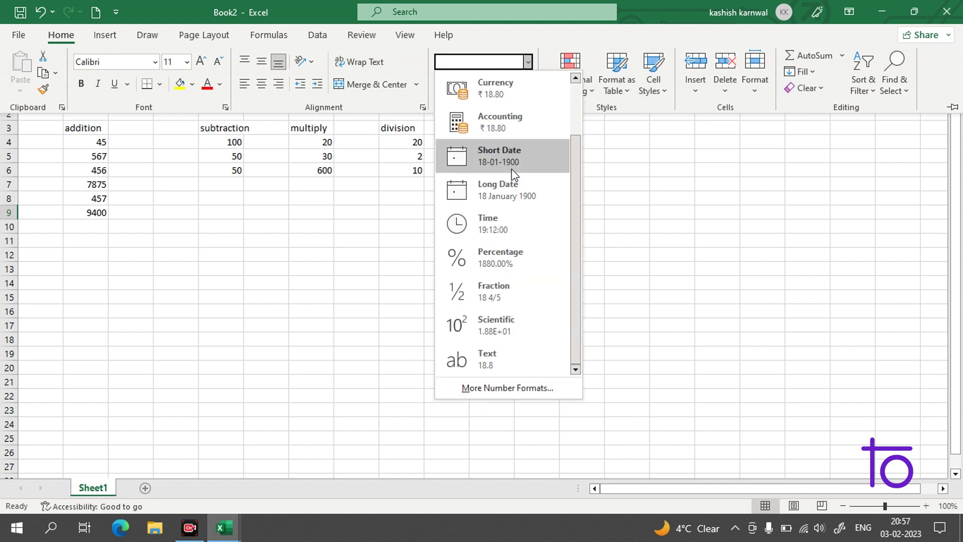
click(505, 261)
double_click(503, 225)
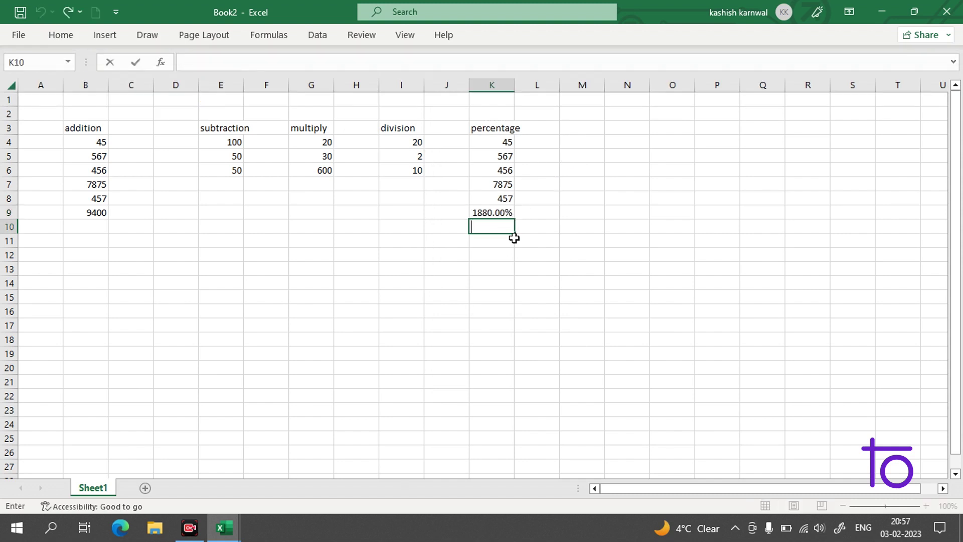
click(193, 225)
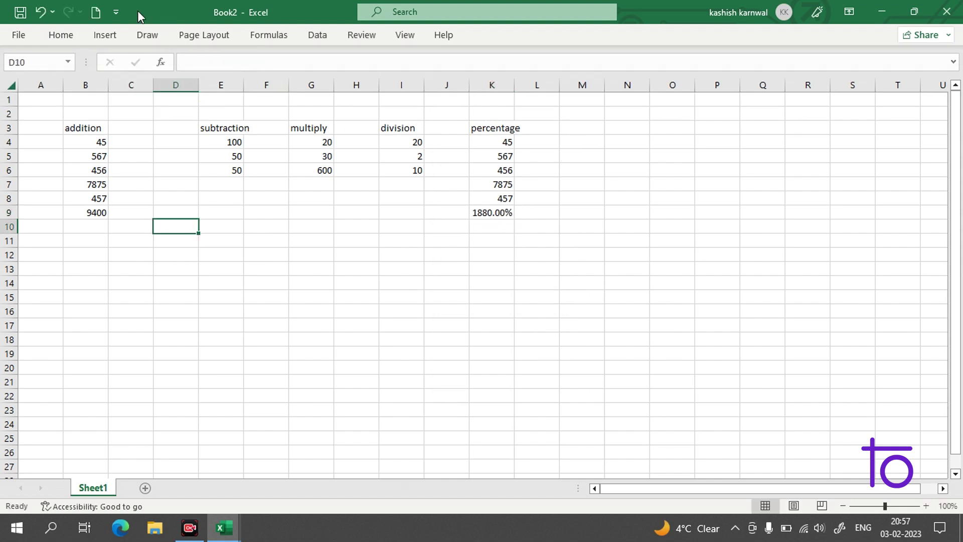
click(61, 35)
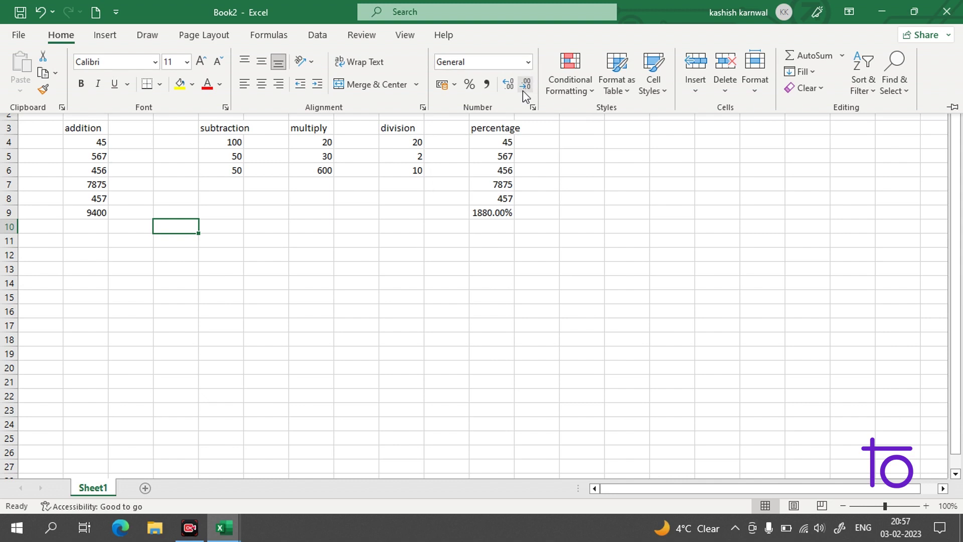
scroll(652, 230, down, 1)
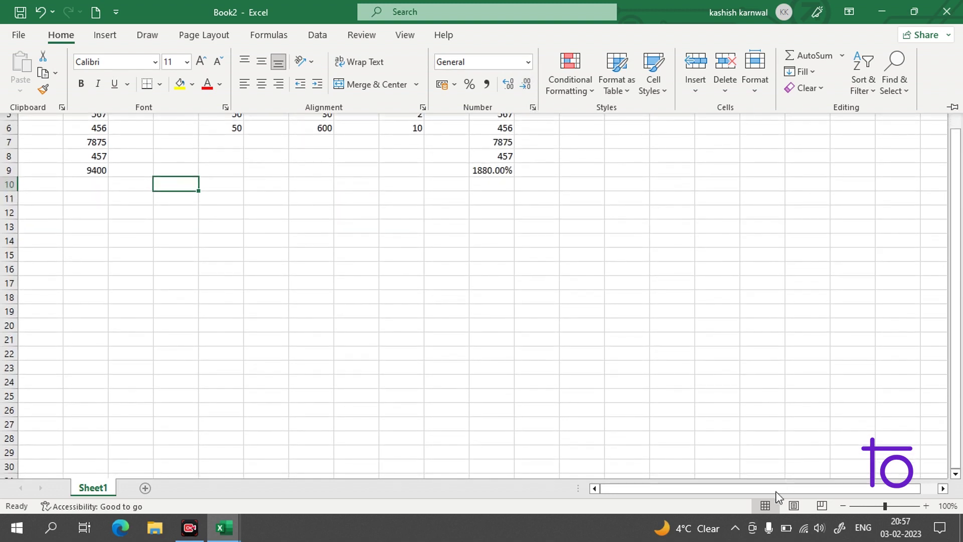
scroll(634, 331, up, 1)
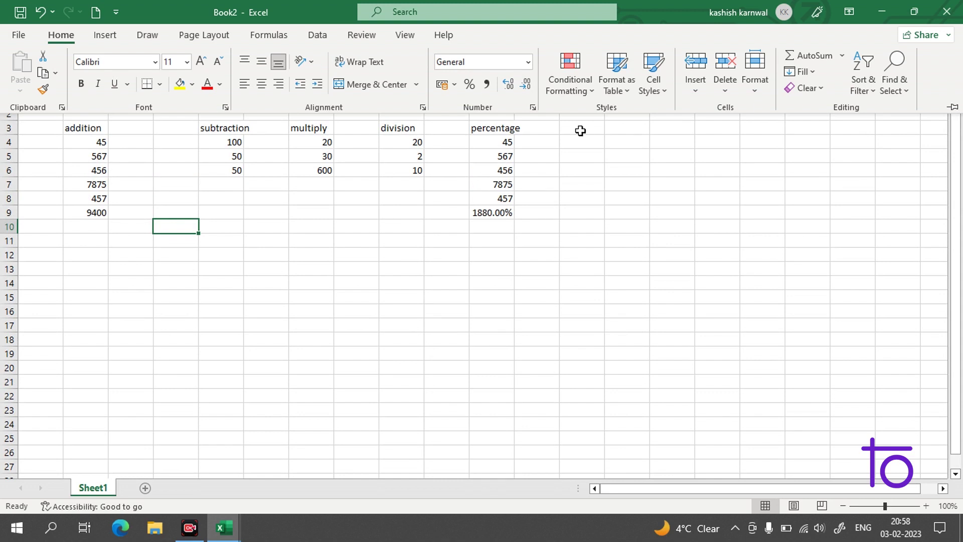
- Add an 'average' heading in B12 with 56, 85, 85, 87 and 57 below it
double_click(93, 255)
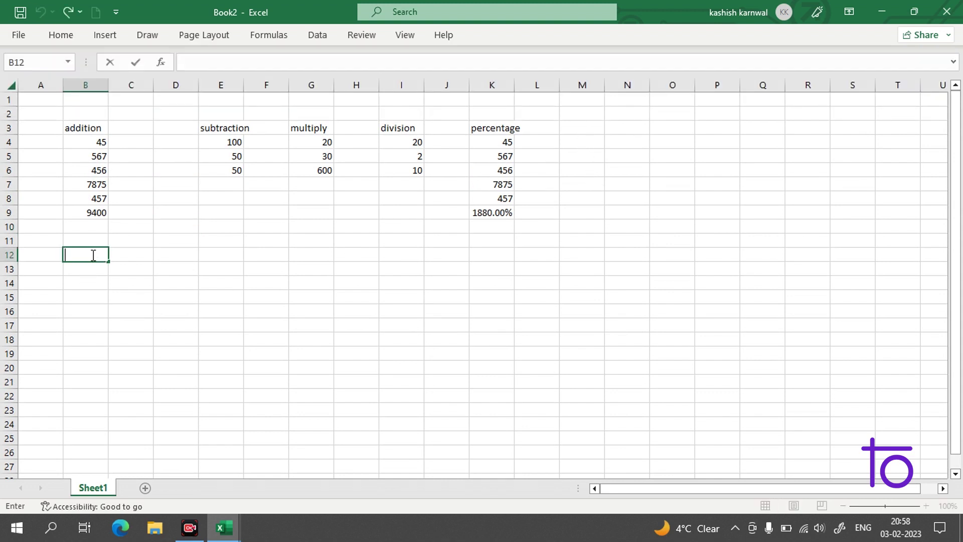
text(average)
key(Return)
text(56)
key(Return)
text(85)
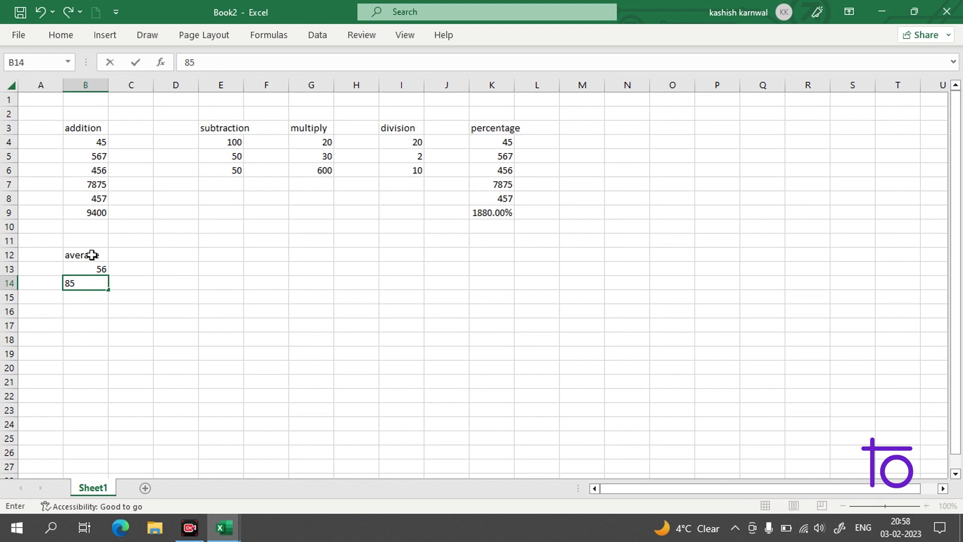
key(Return)
text(85)
key(Return)
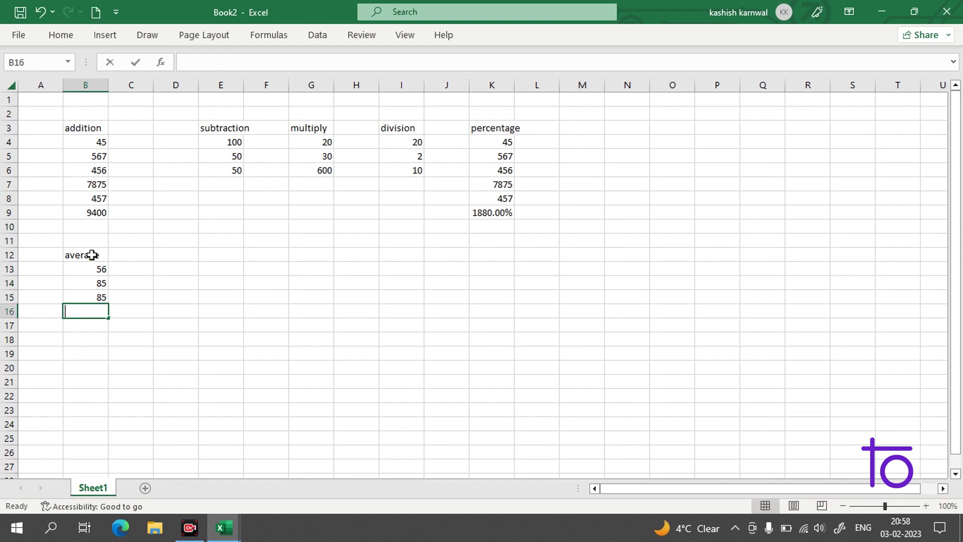
text(87)
key(Return)
text(57)
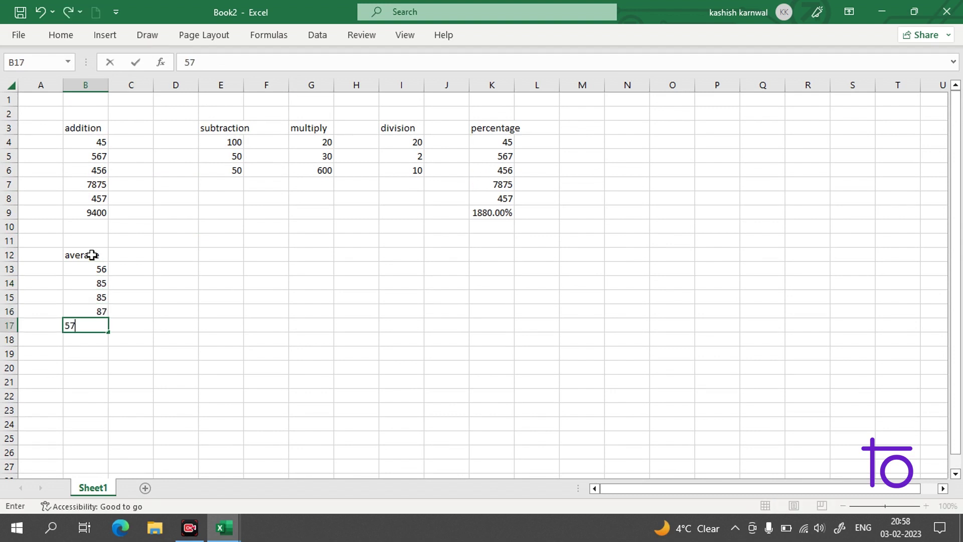
key(Return)
- Enter 89, 23, 12, 45 and 23 into B18 through B22
text(890)
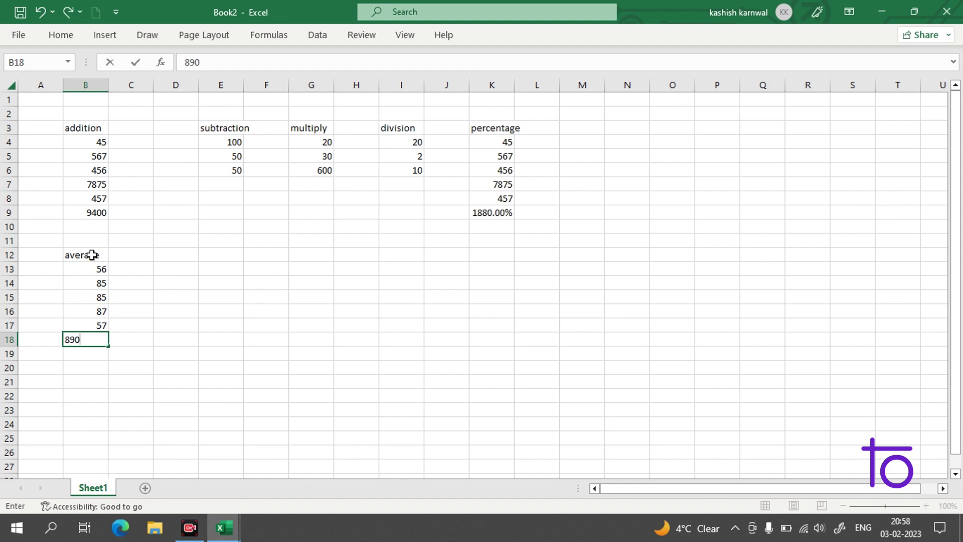
key(BackSpace)
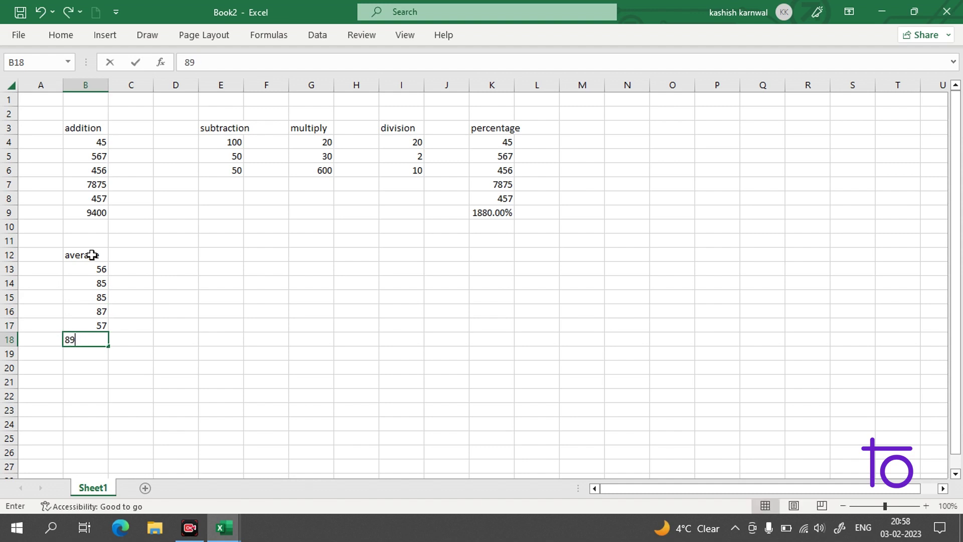
key(Return)
text(23)
key(Return)
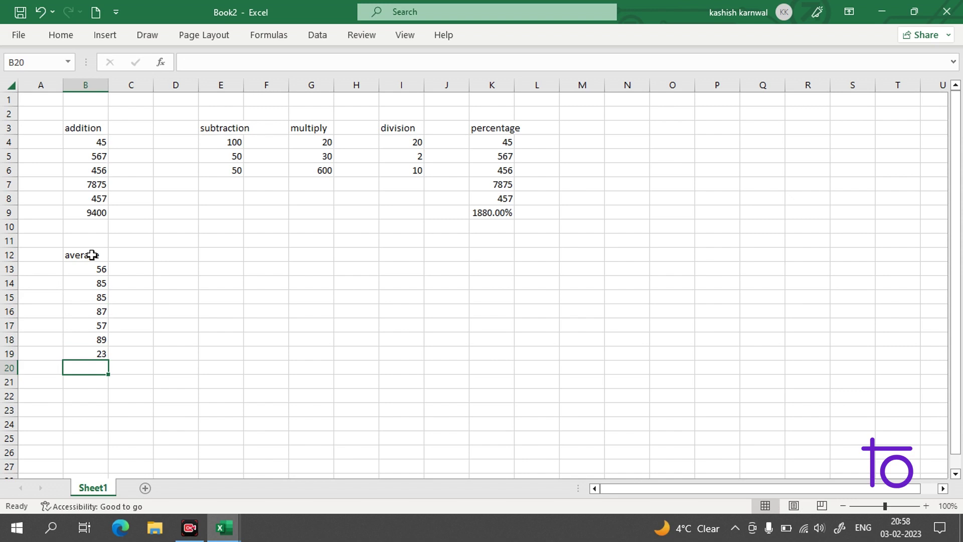
text(12)
key(Return)
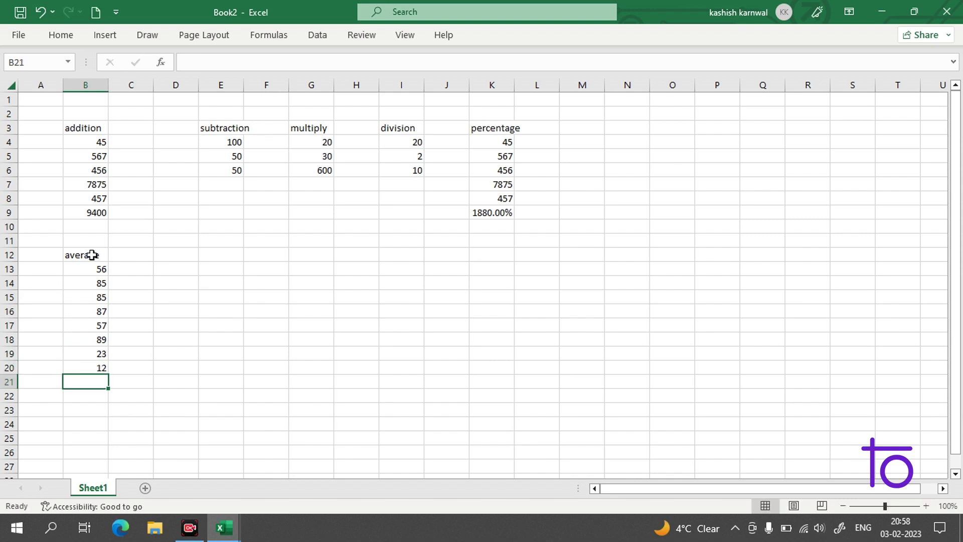
text(45)
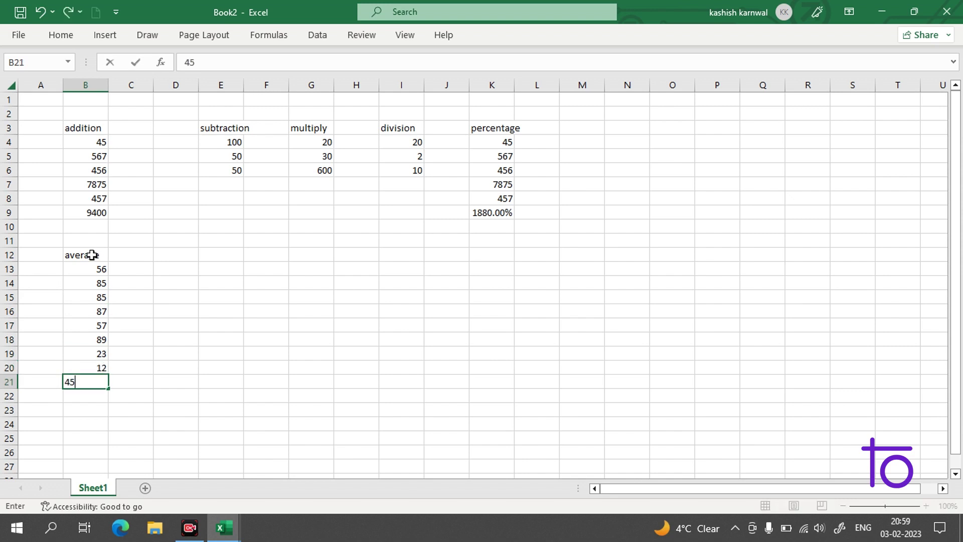
key(Return)
text(23)
key(Return)
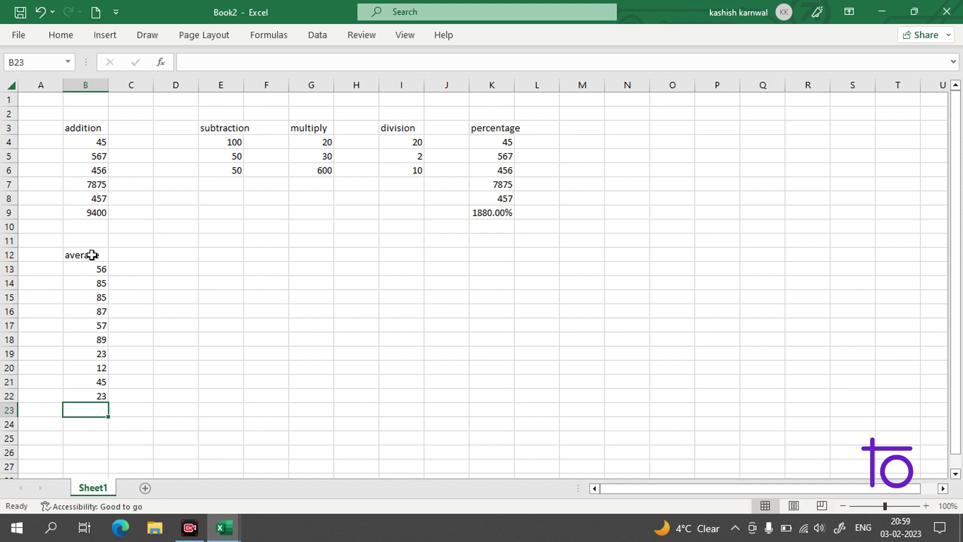
- Begin an AVERAGE formula in B23 from the =av suggestion list
double_click(90, 408)
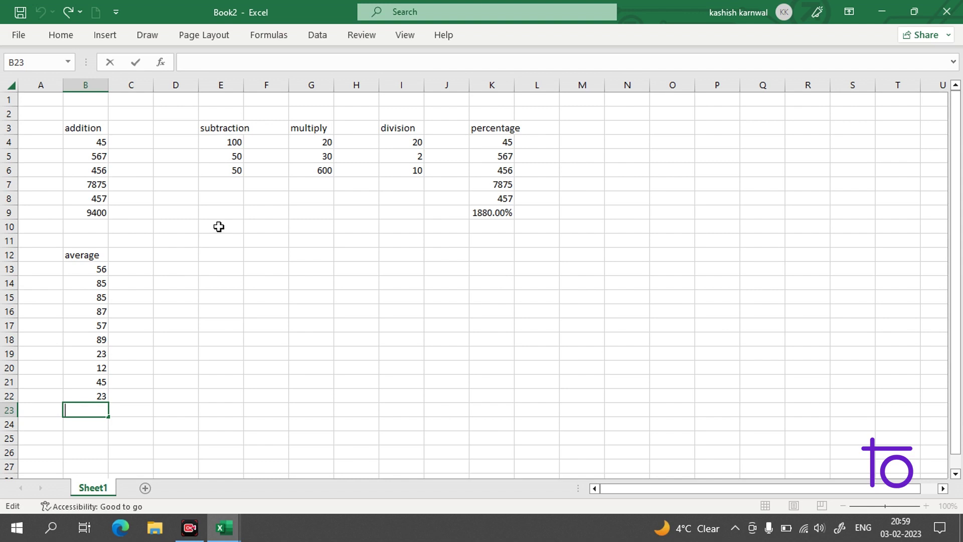
click(89, 269)
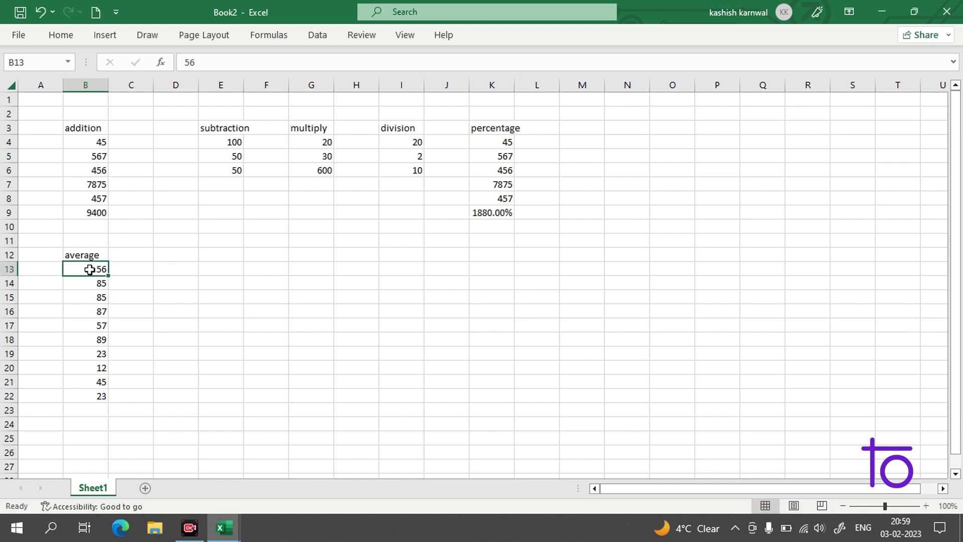
double_click(83, 410)
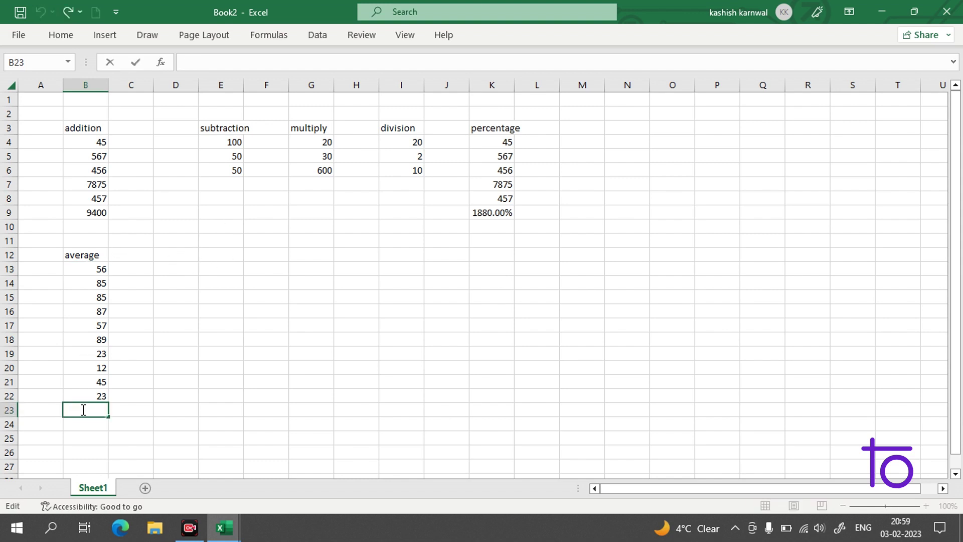
click(178, 256)
drag(178, 256, 181, 253)
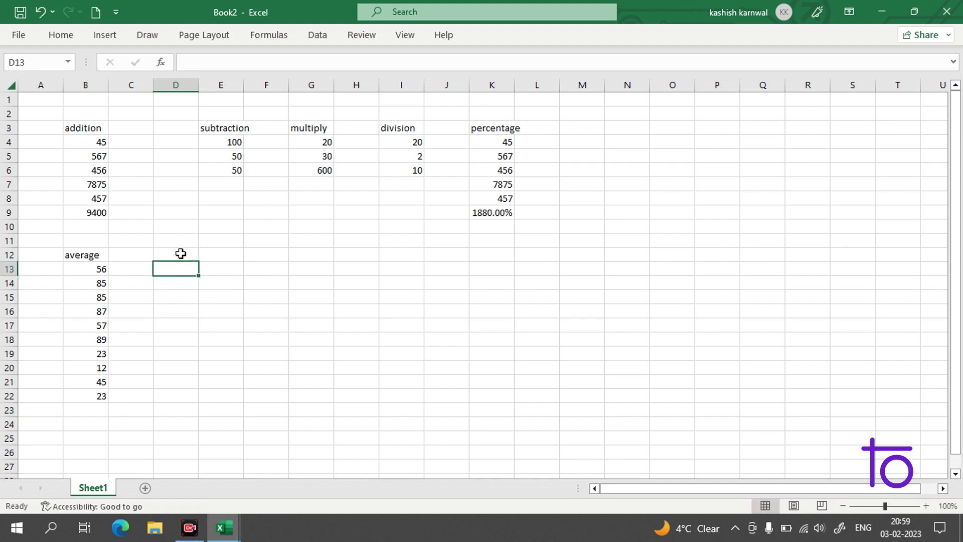
click(181, 253)
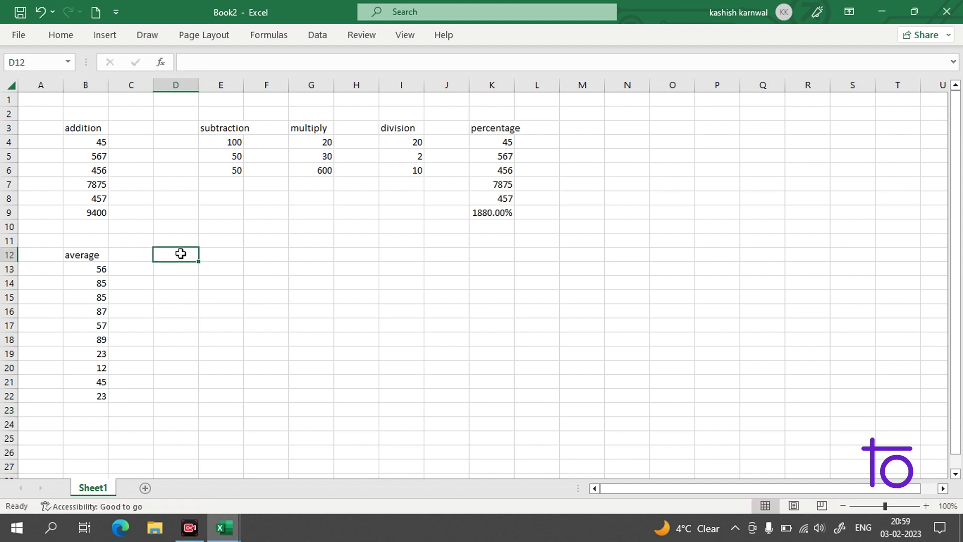
click(85, 409)
text(=)
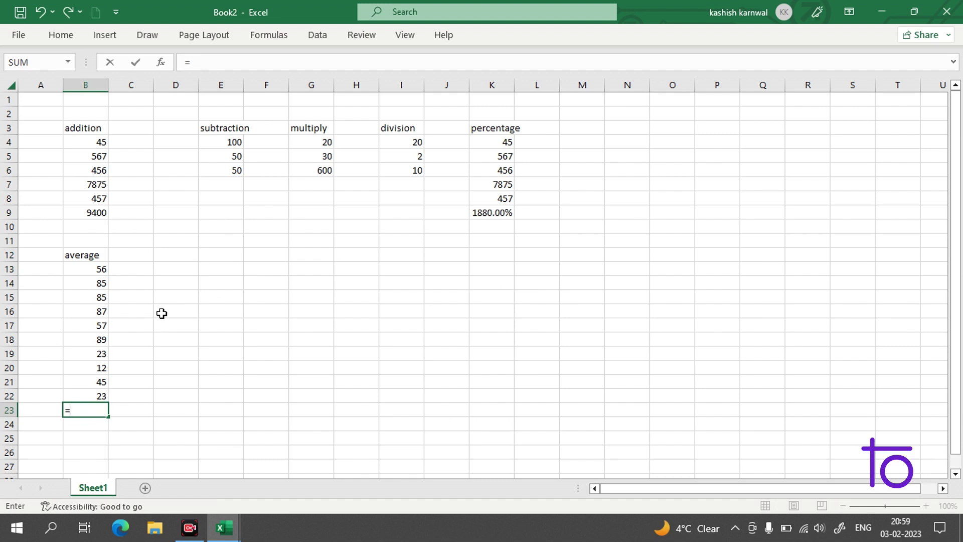
text(av)
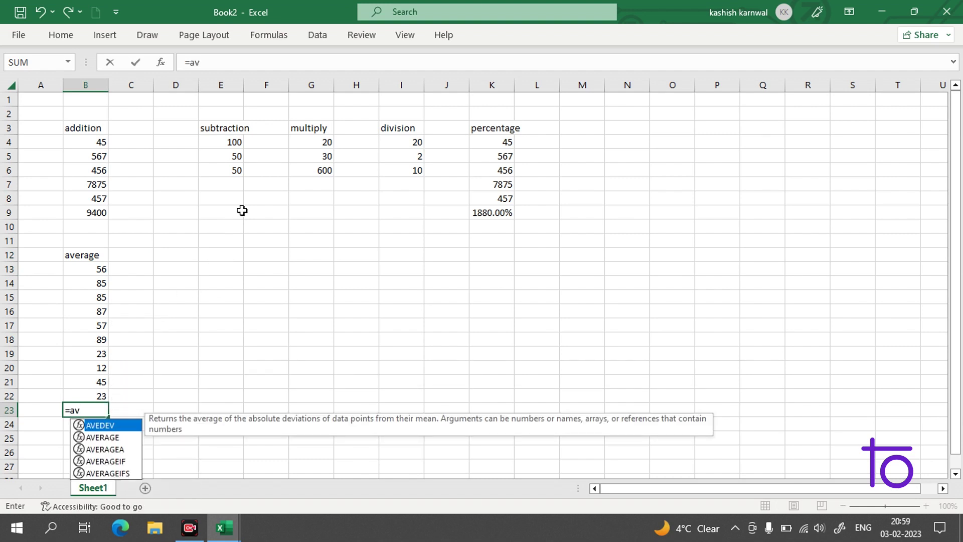
key(Down)
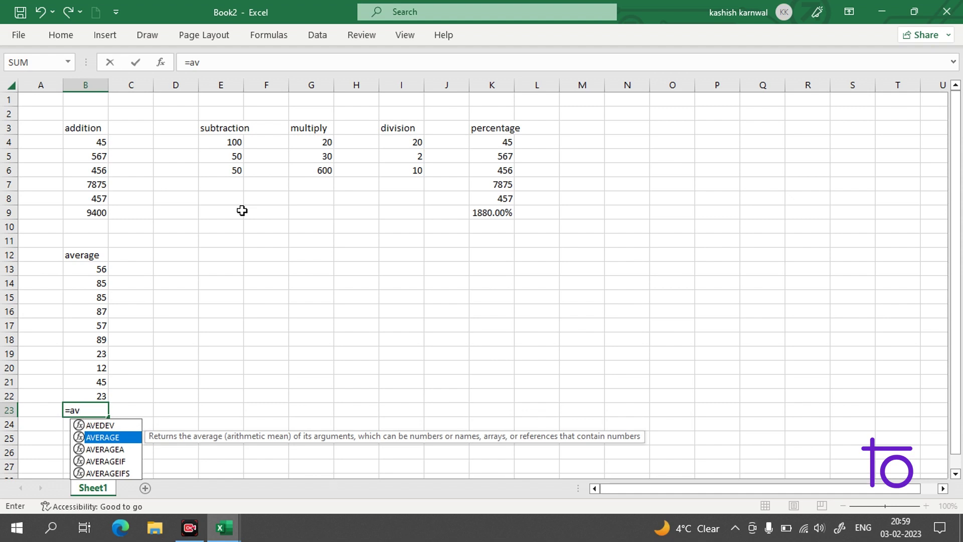
key(Return)
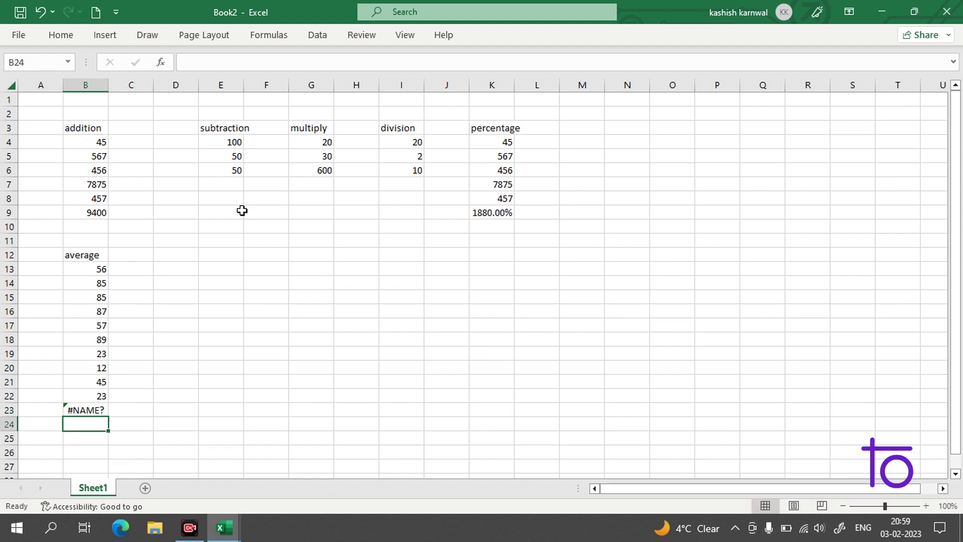
- Complete B23 as =AVERAGE(B13:B22), showing 56.2
click(100, 410)
double_click(100, 411)
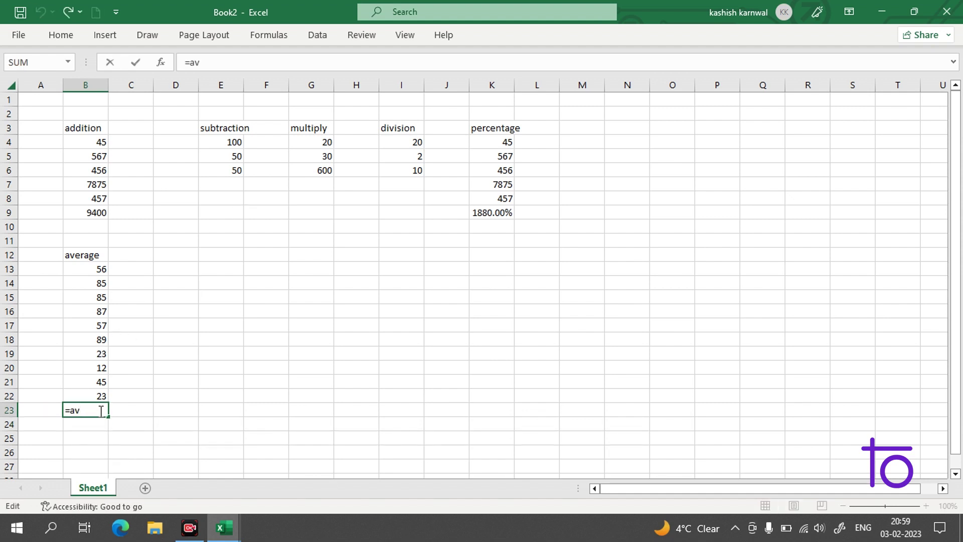
text(e)
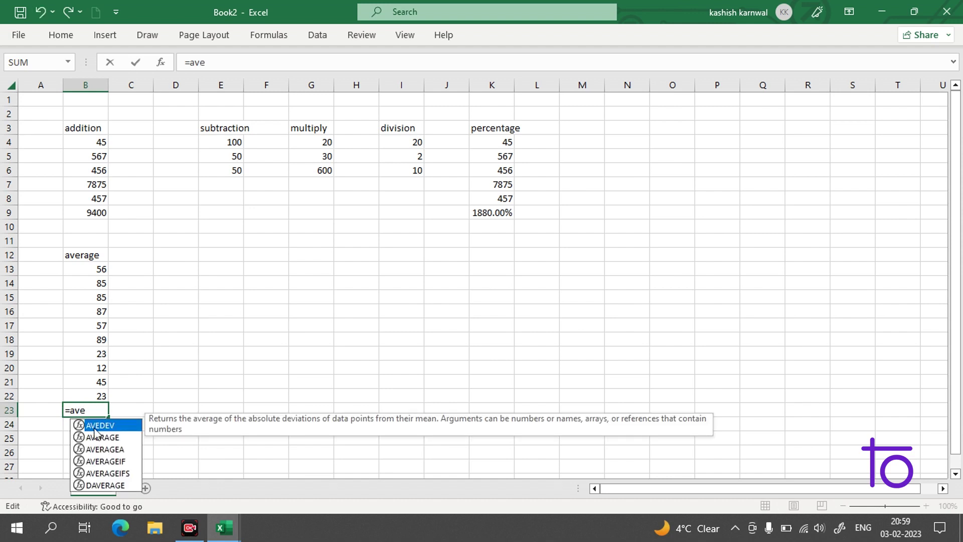
click(90, 439)
double_click(82, 438)
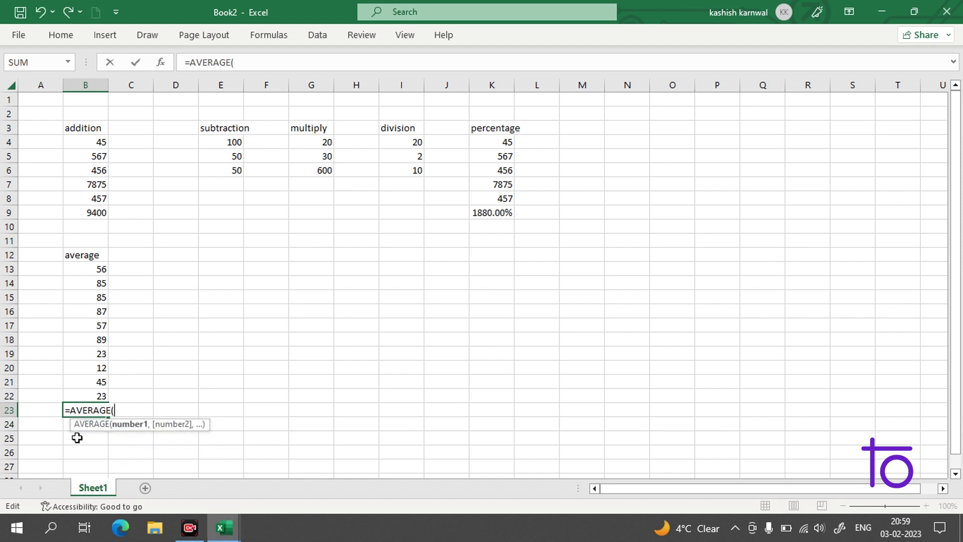
click(99, 269)
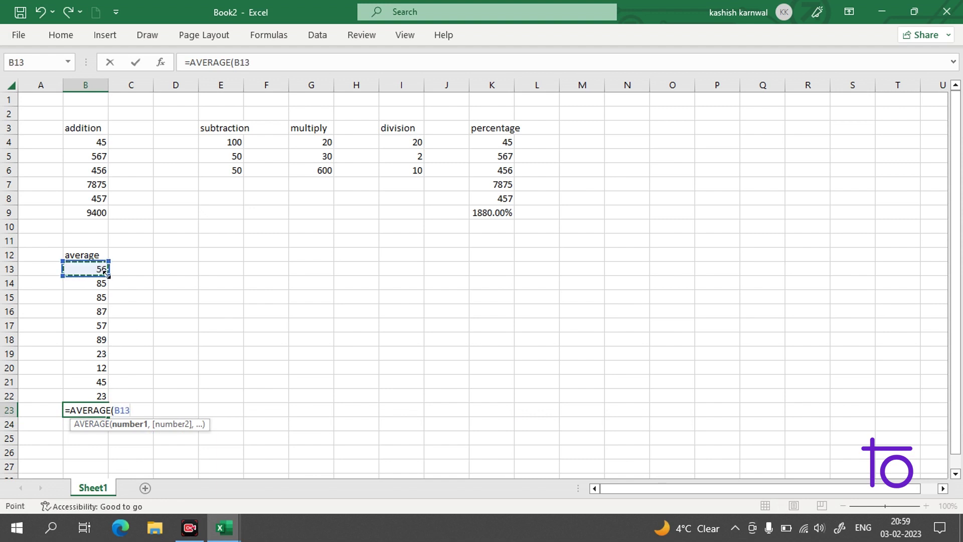
drag(99, 269, 91, 399)
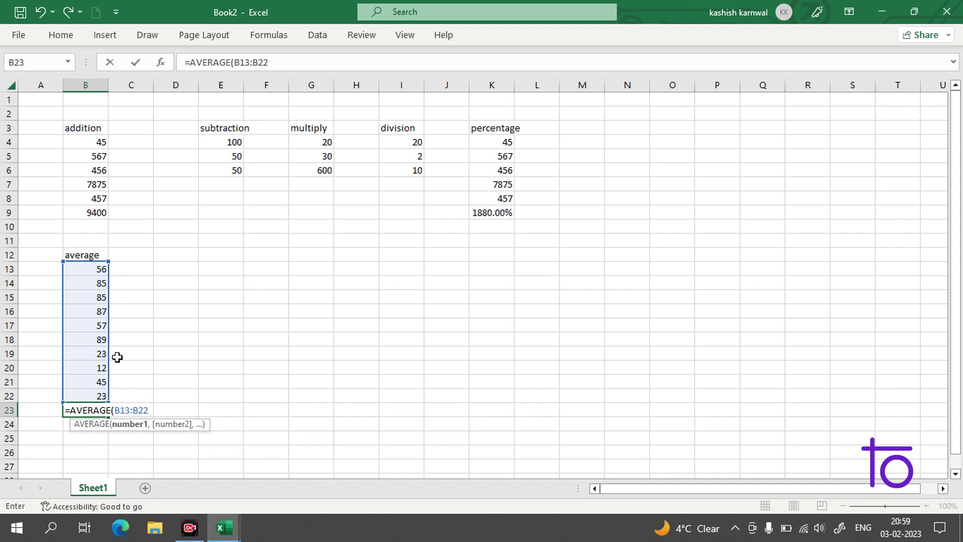
key(Return)
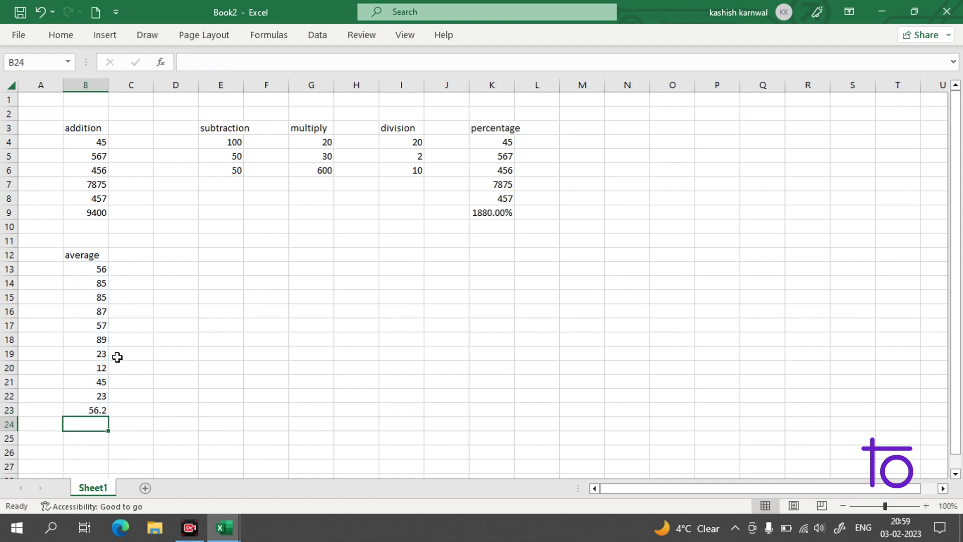
click(103, 407)
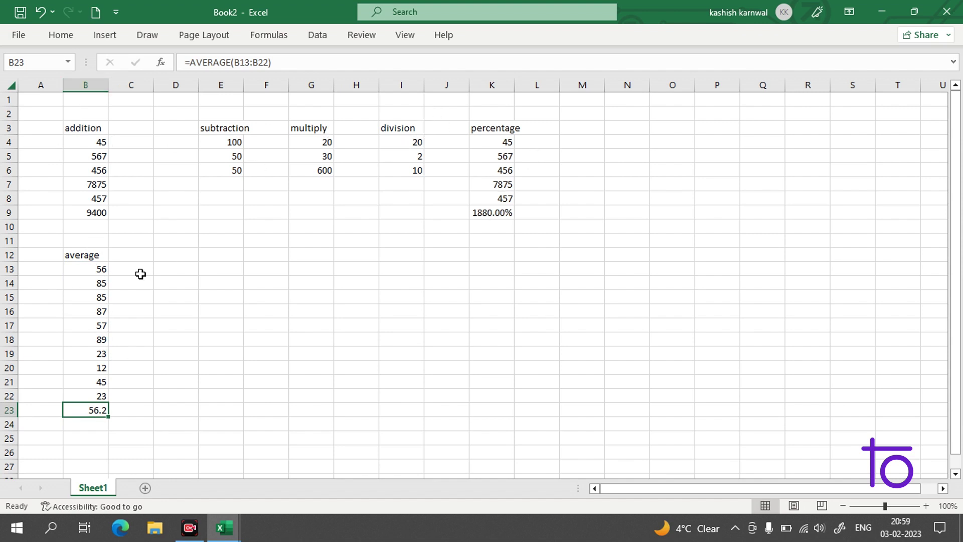
- Add a 'maximum' heading in D12 and enter 25 in D13
double_click(188, 255)
key(F2)
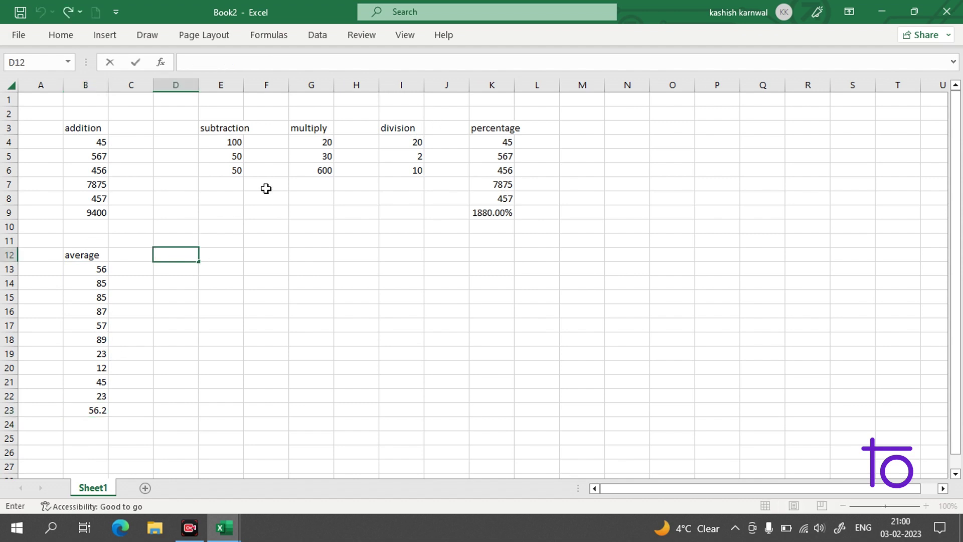
text(maxim8m)
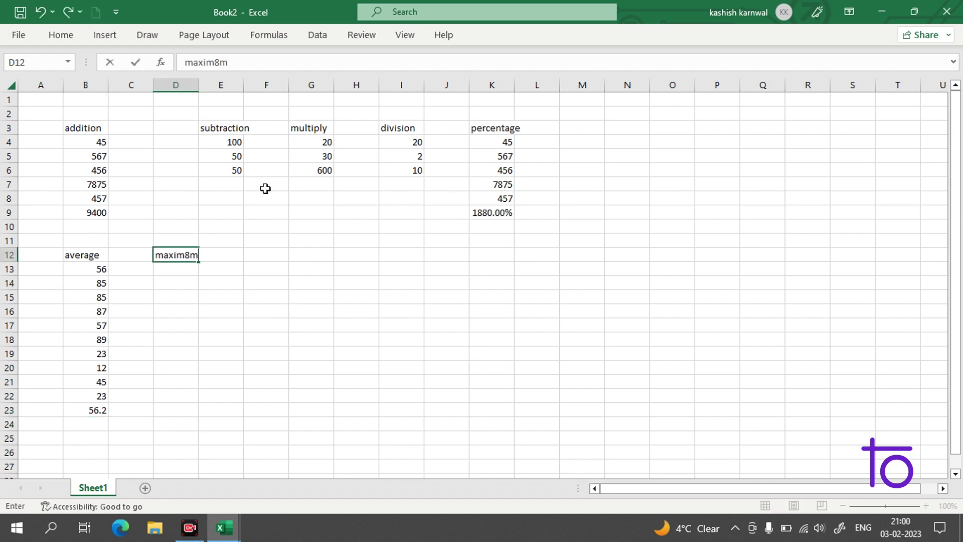
key(BackSpace)
key(BackSpace)
text(um)
click(160, 271)
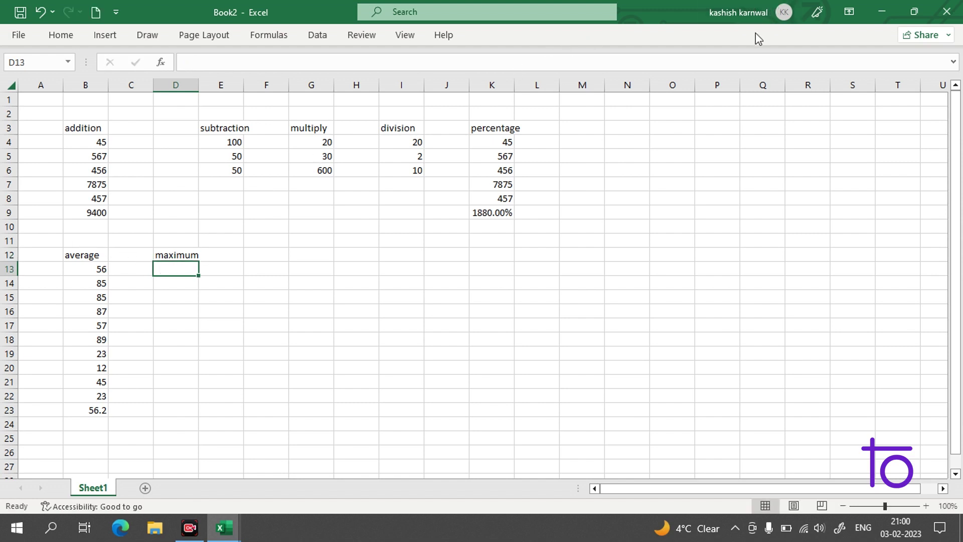
text(0)
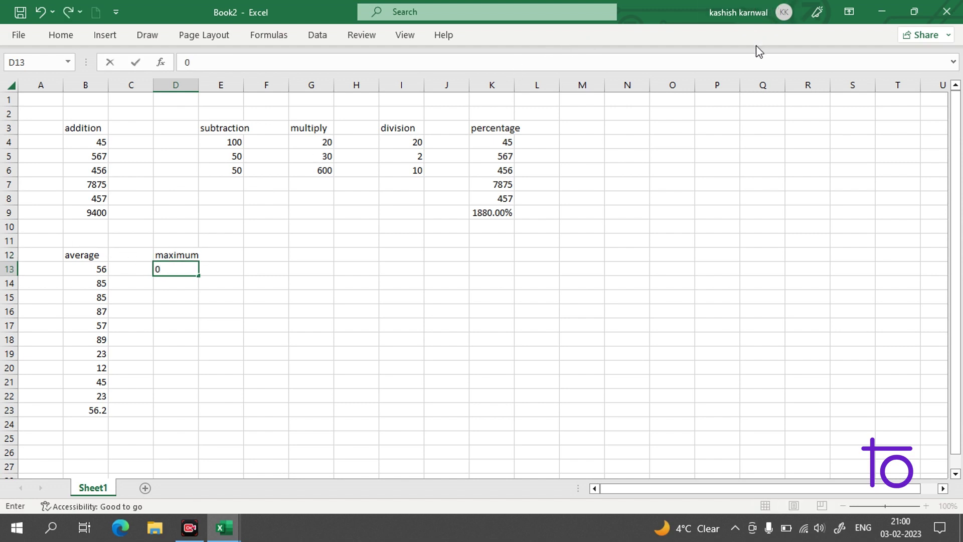
key(BackSpace)
text(25)
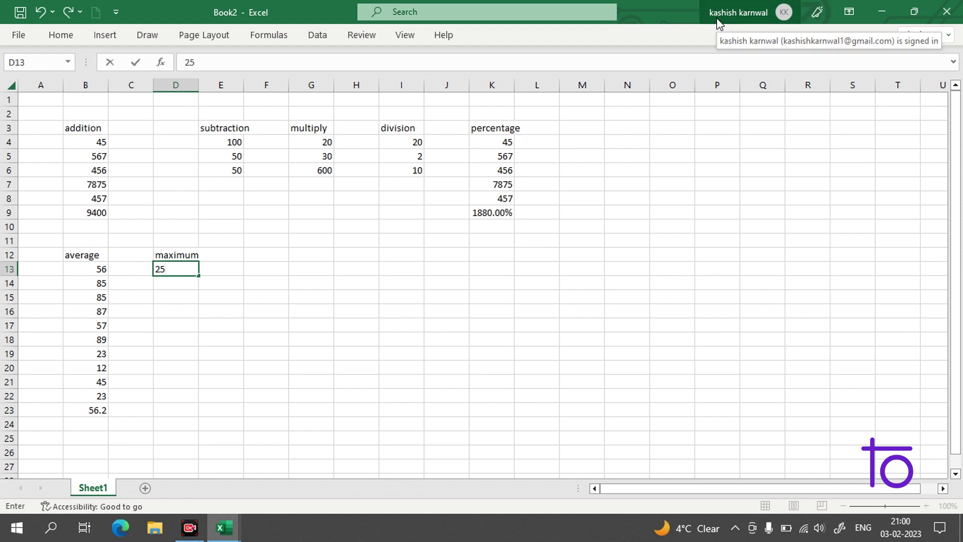
key(Return)
- Enter 45, 2354, 867, 3888 and 678888 into D14 through D18
text(45)
key(Return)
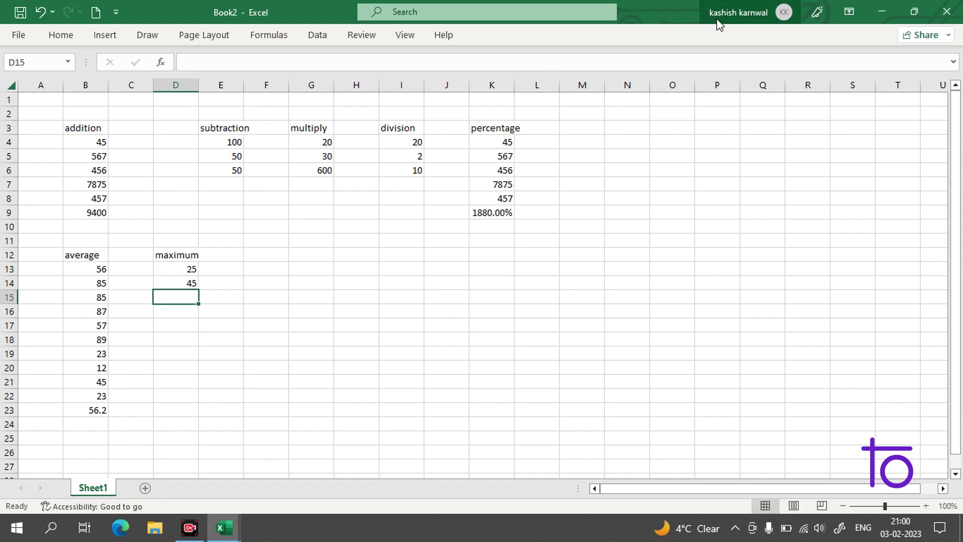
text(2354)
key(Return)
text(867)
key(Return)
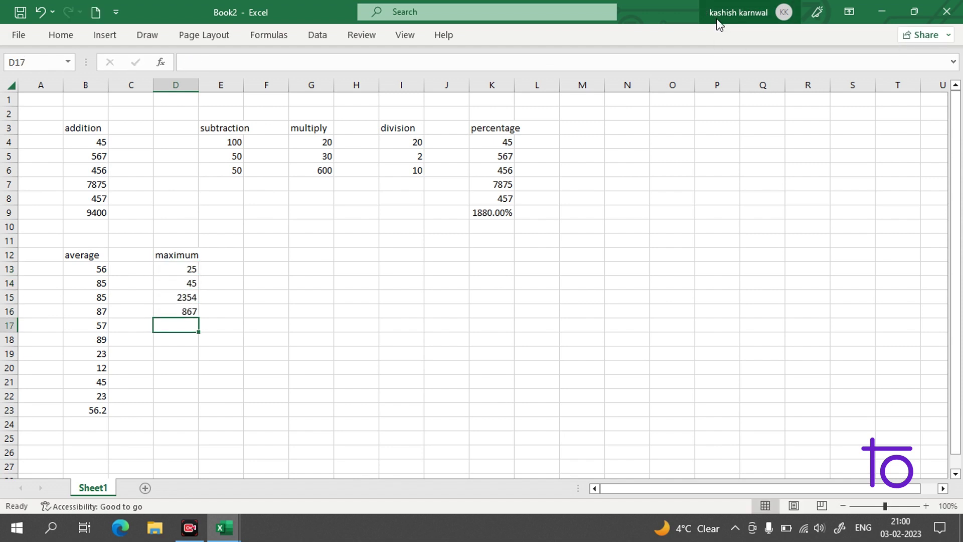
text(3888)
key(Return)
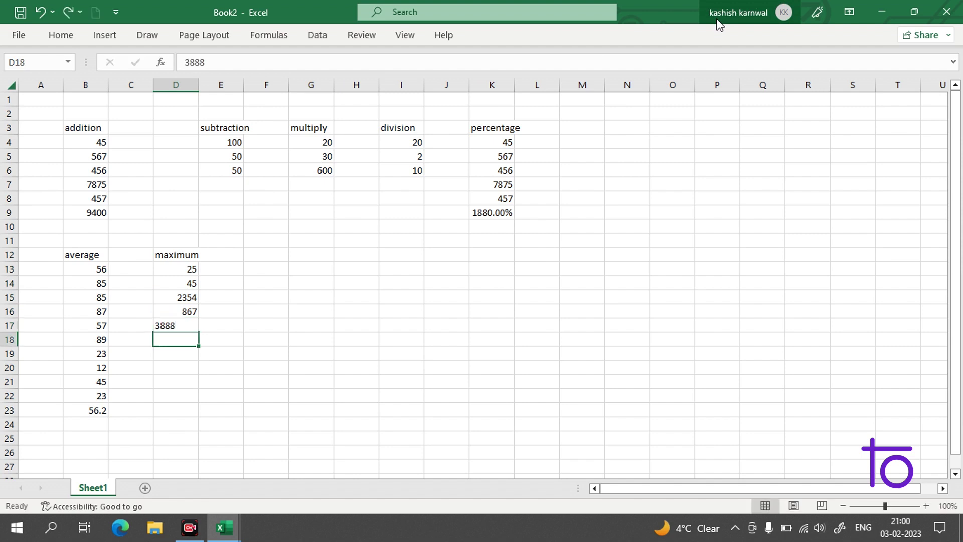
text(678888)
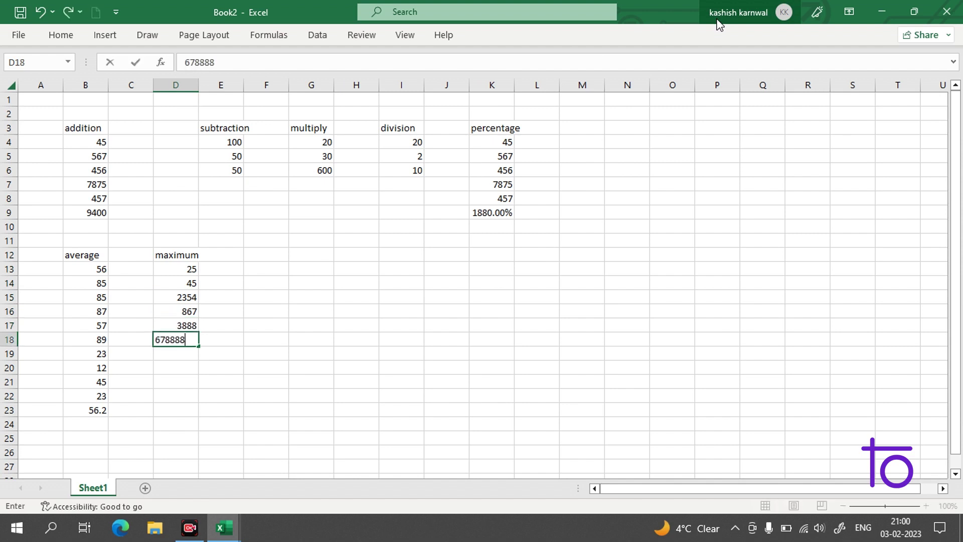
key(Return)
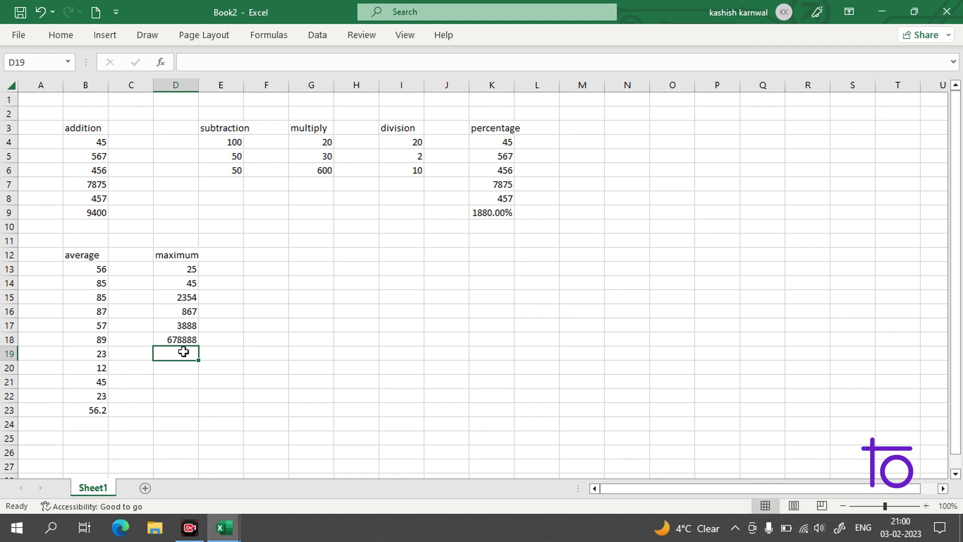
- Enter =MAX(D13:D18) in D19, returning 678888
text(=)
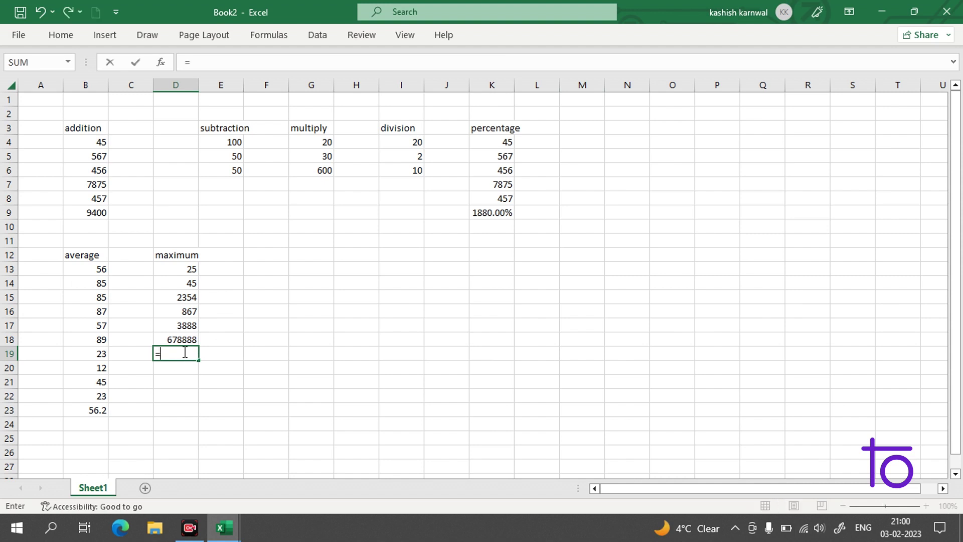
text(ma)
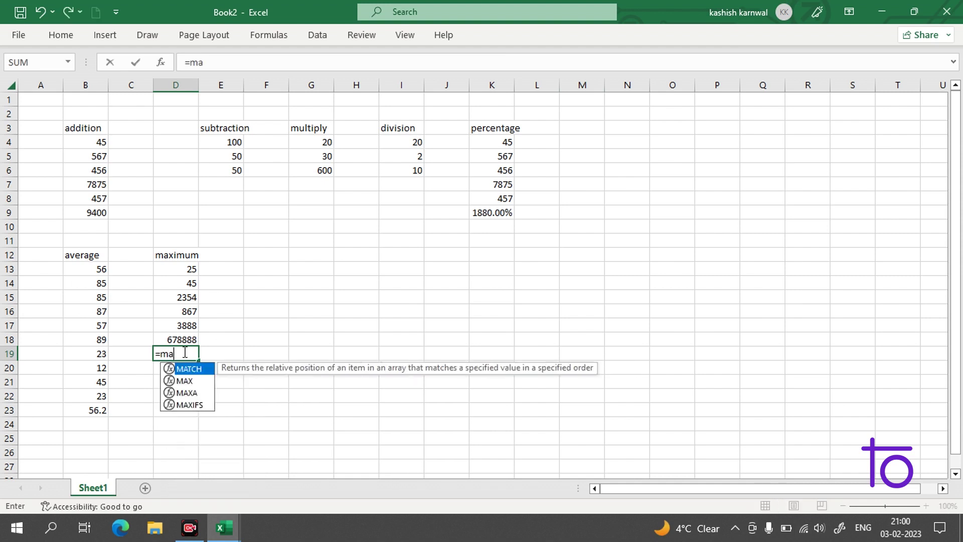
click(169, 381)
double_click(168, 381)
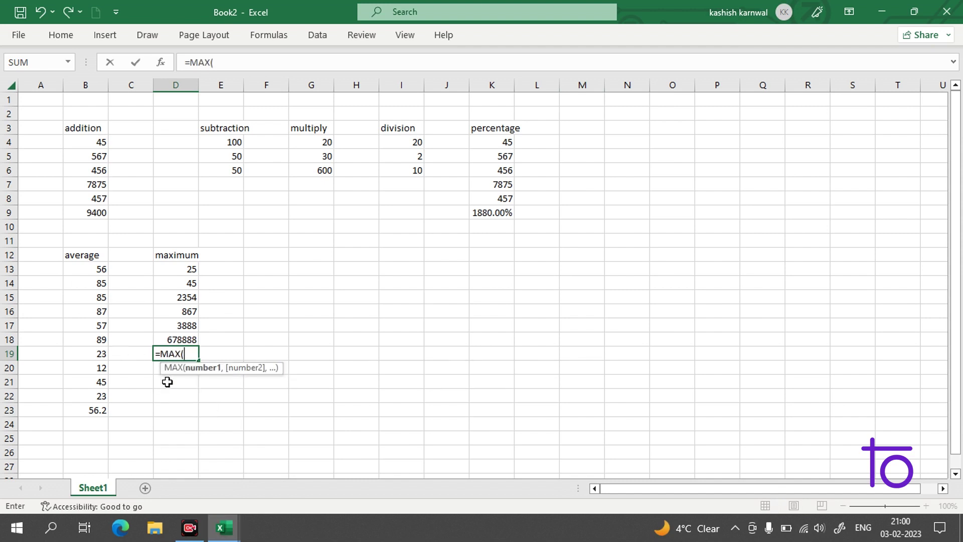
drag(190, 266, 198, 342)
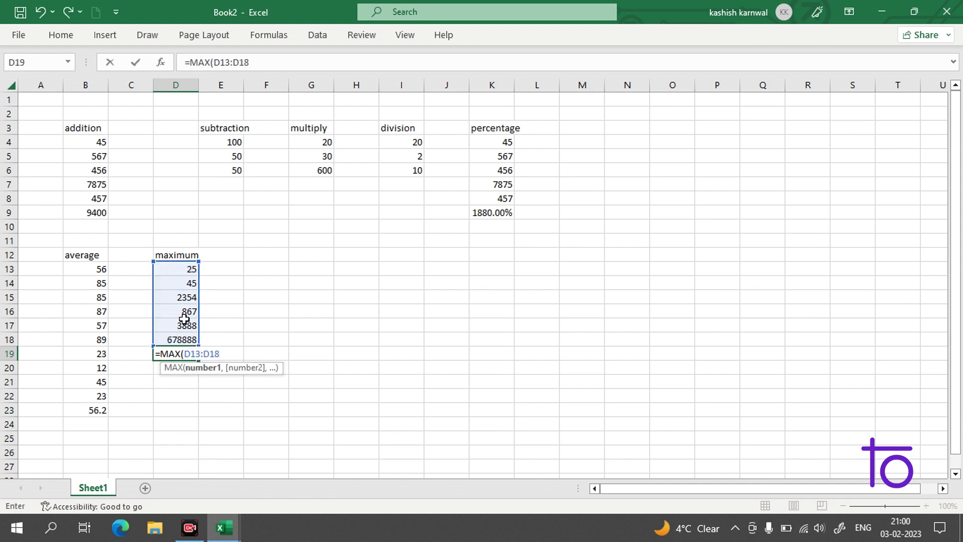
key(Return)
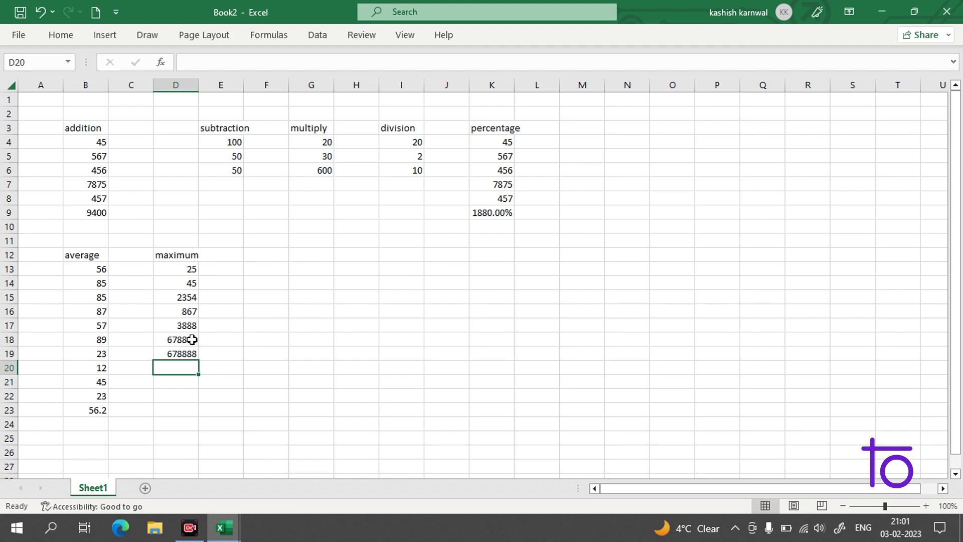
- Compare D19's MAX result against the value in D18
click(192, 340)
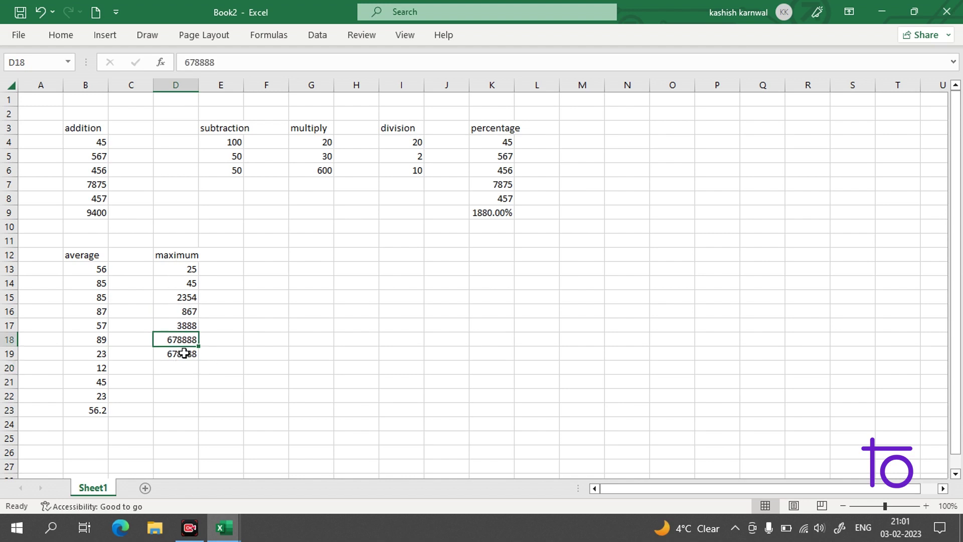
click(185, 354)
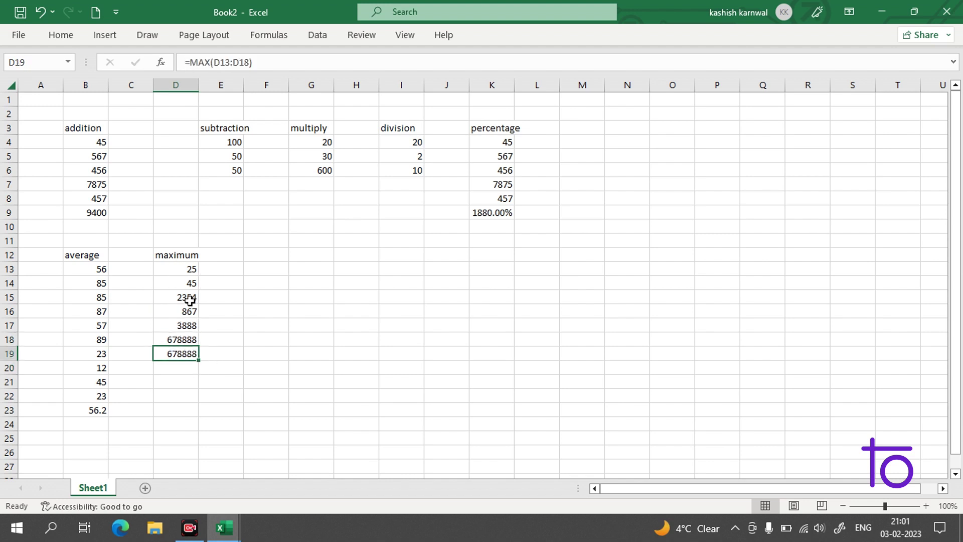
click(181, 339)
click(183, 355)
click(261, 257)
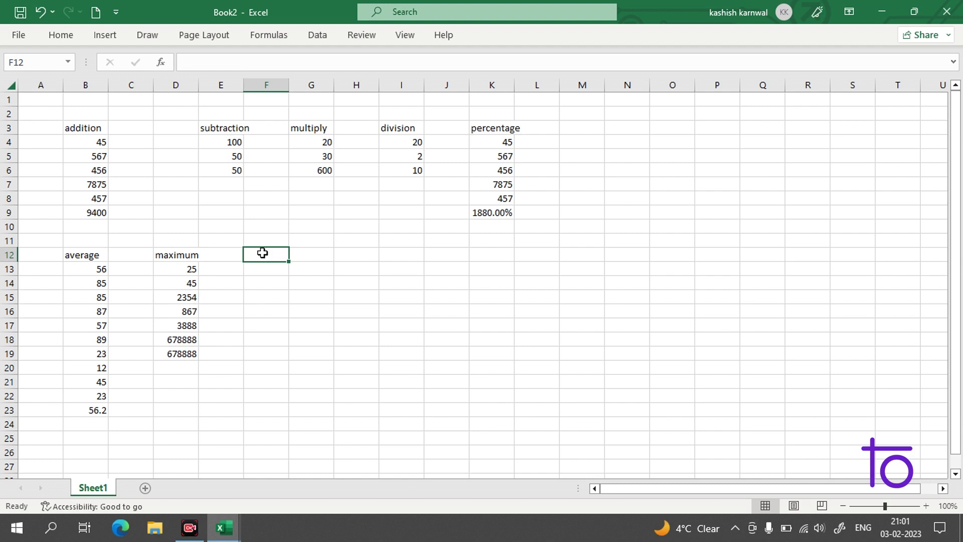
- Add a 'minimum' heading in F12 with 2, 57 and 24 beneath it
text(minimum)
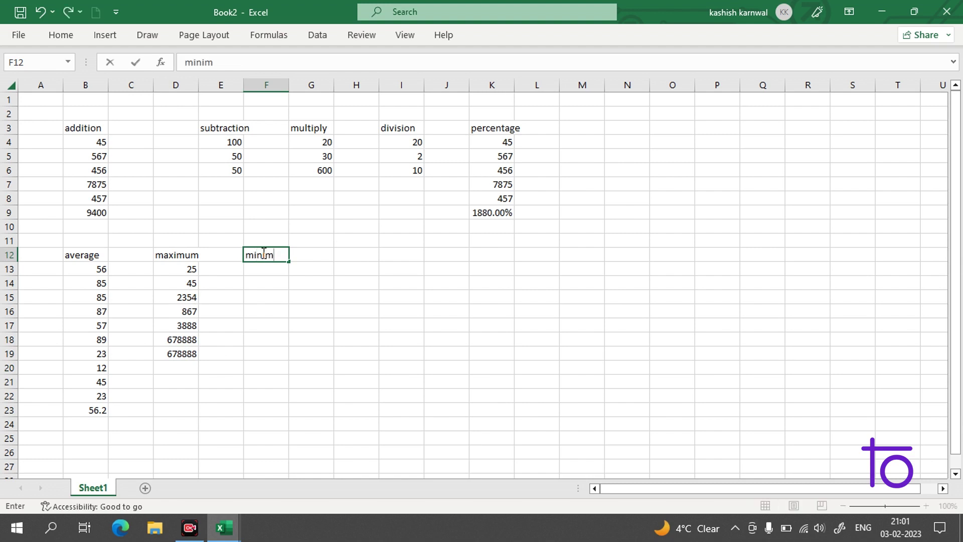
click(259, 269)
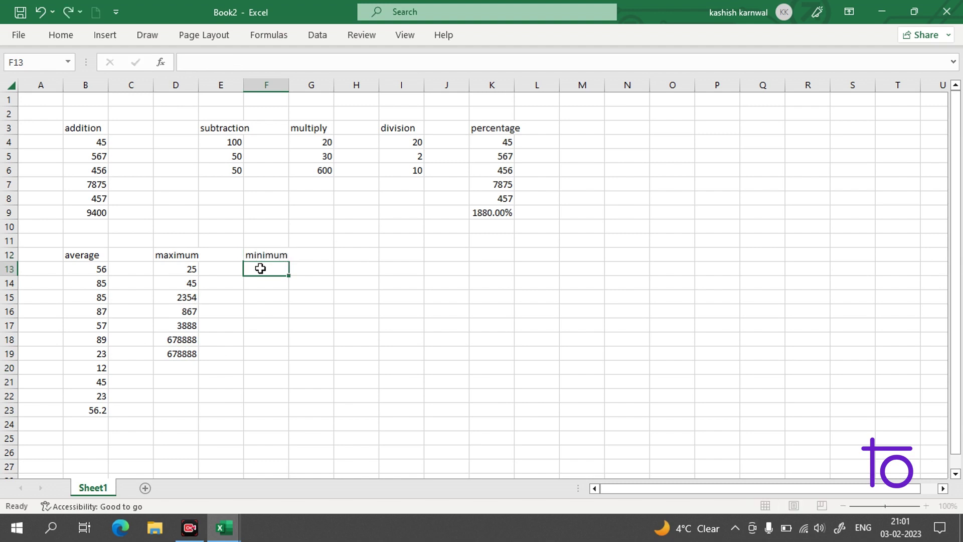
text(2)
key(Return)
text(57)
key(Return)
text(w)
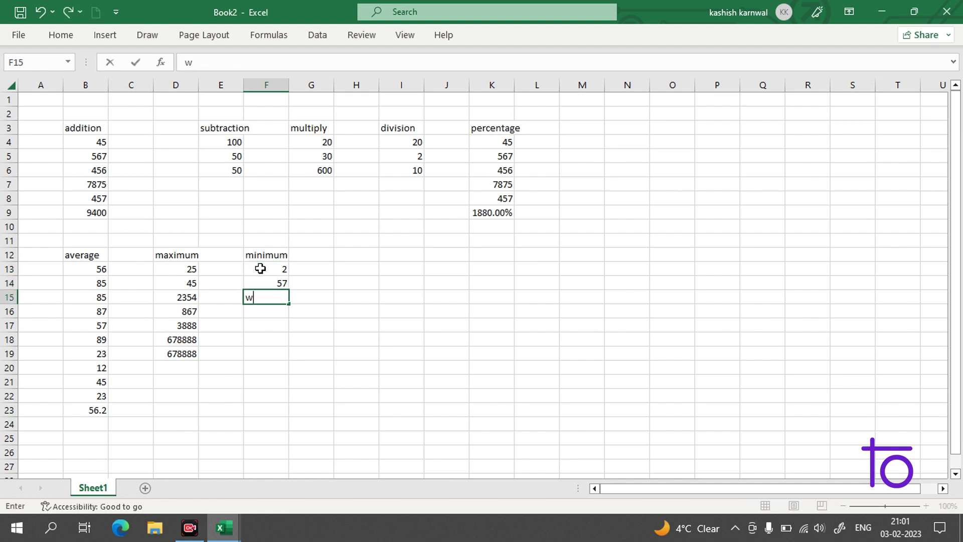
key(BackSpace)
text(24)
key(Return)
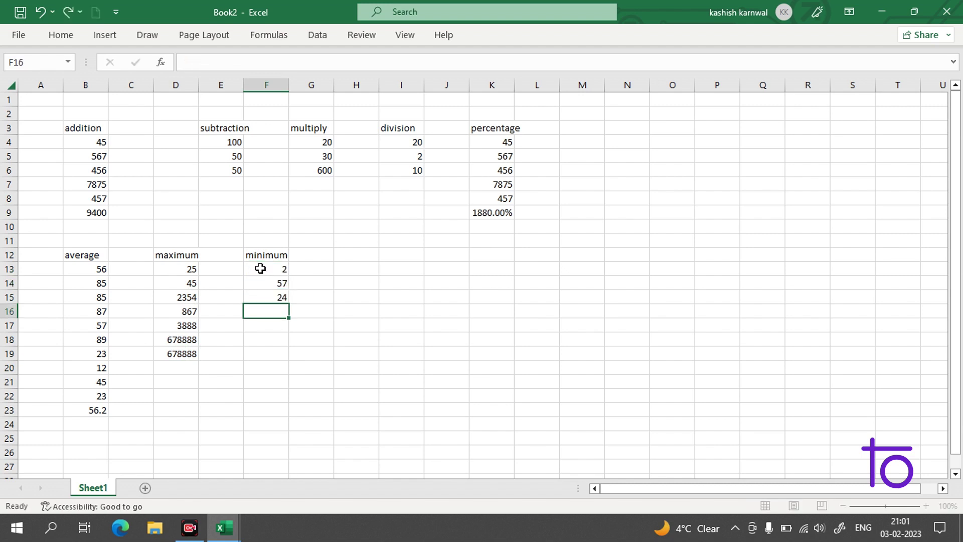
- Enter 786, 956, 2348, 7 and 1 into F16 through F20, then begin =MIN in F21
text(786)
key(Return)
text(956)
key(Return)
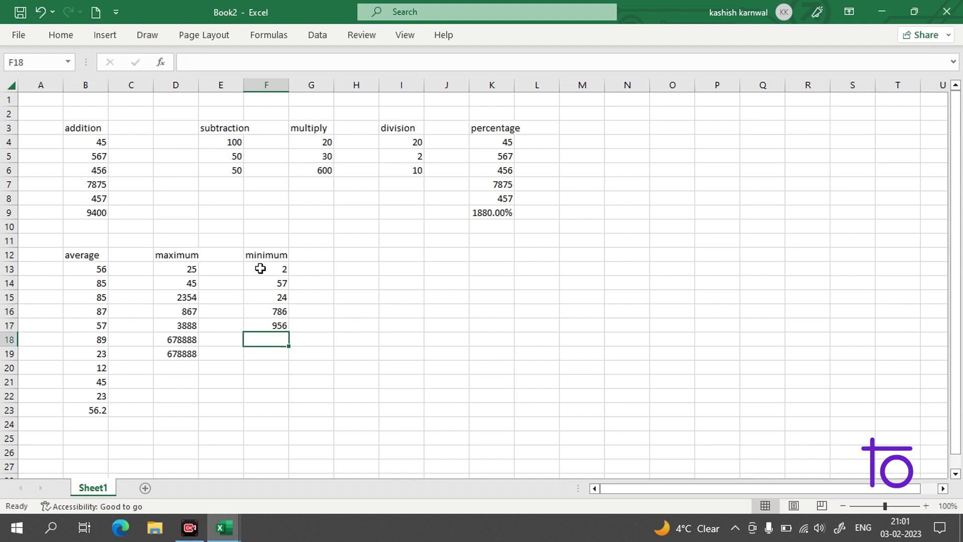
text(2348)
key(Return)
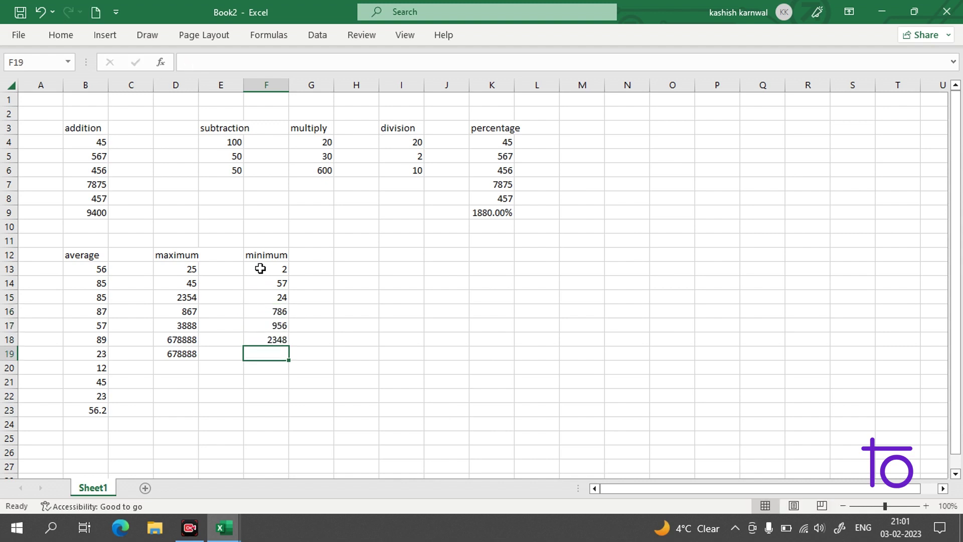
text(7)
key(Return)
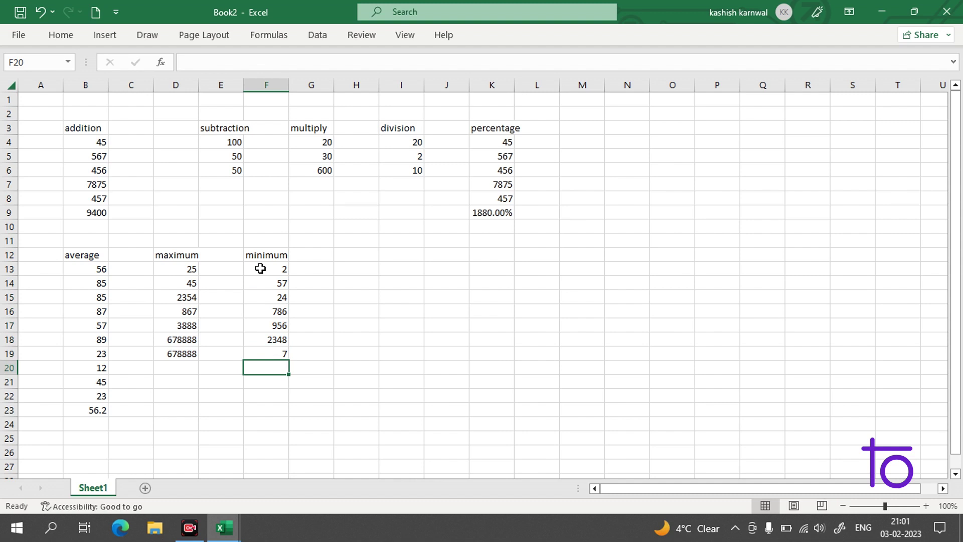
text(1)
key(Return)
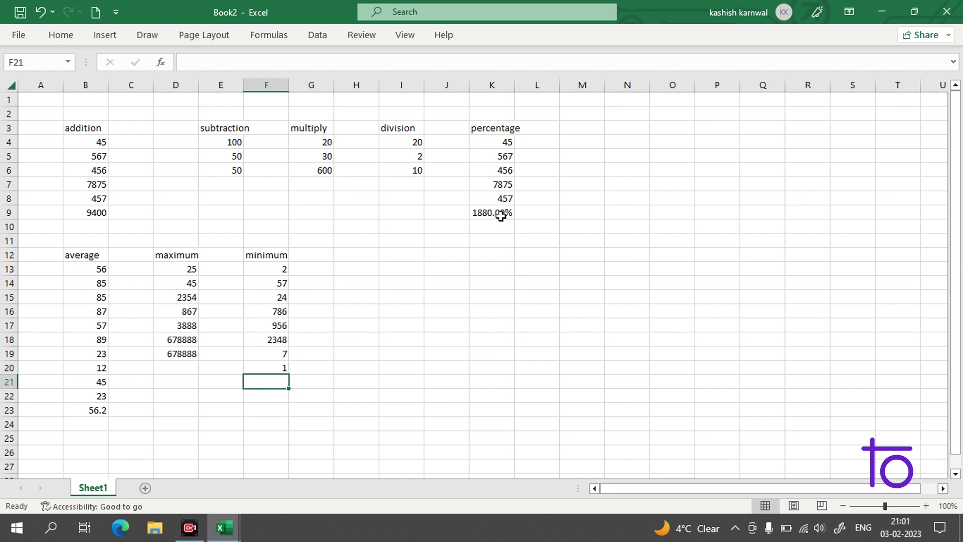
text(=mi)
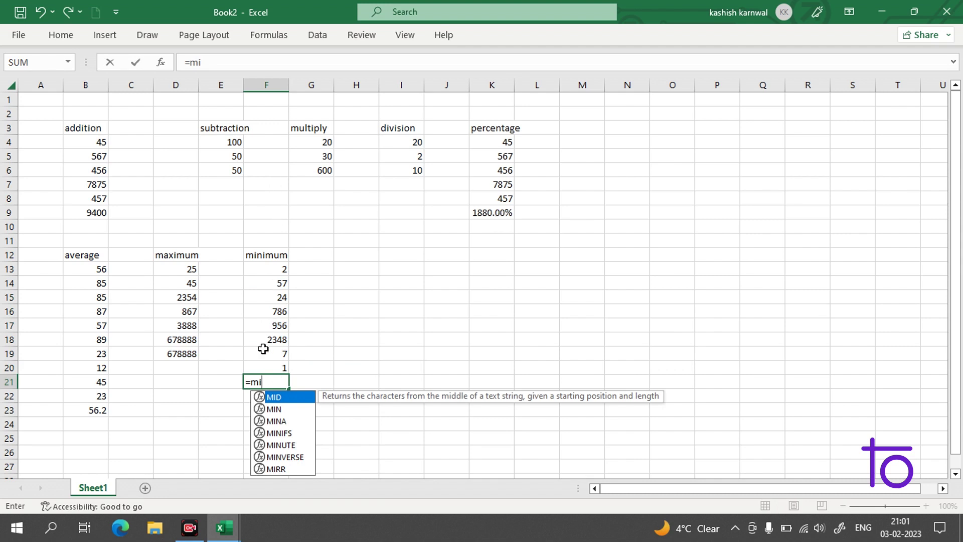
- Complete F21 as =MIN(F13:F20), returning 1, and review the formula
click(260, 409)
double_click(261, 409)
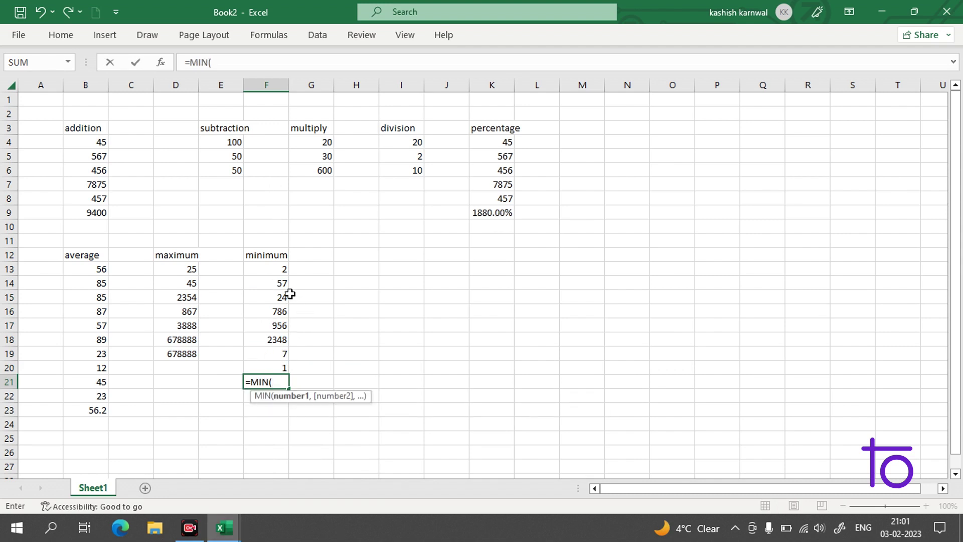
click(281, 270)
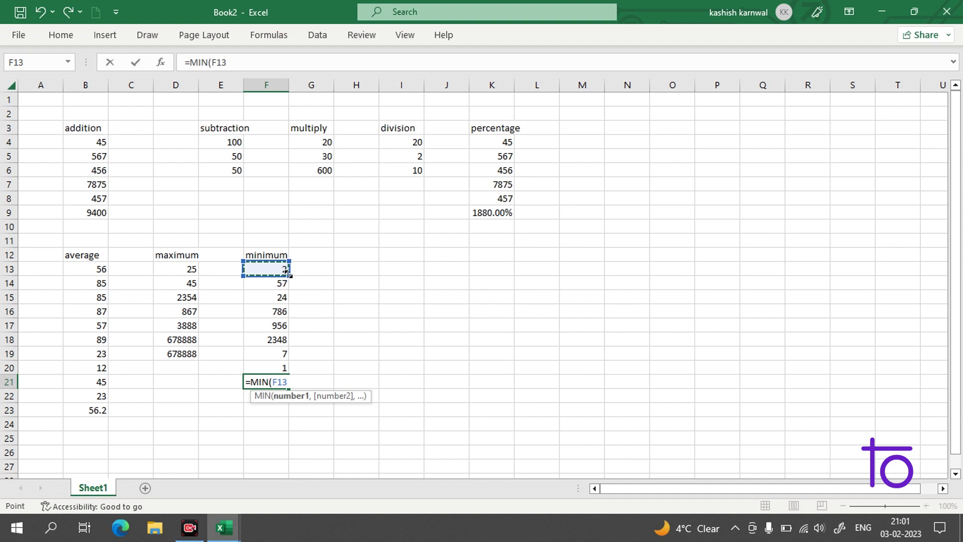
drag(284, 275, 299, 370)
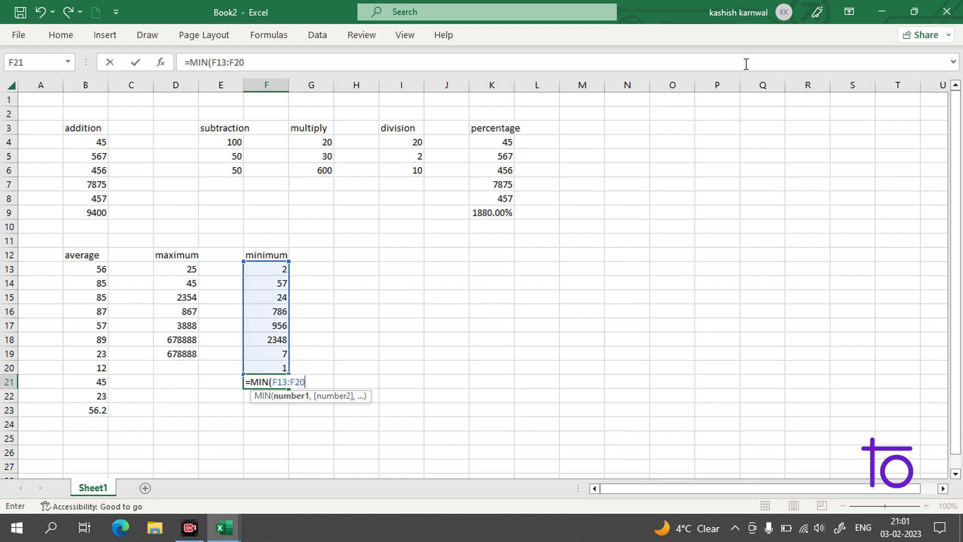
key(Return)
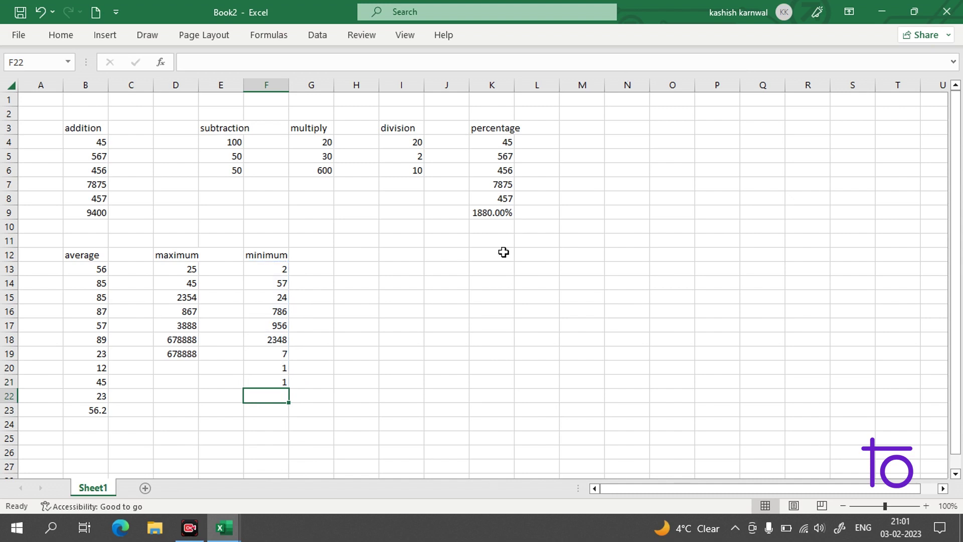
double_click(271, 384)
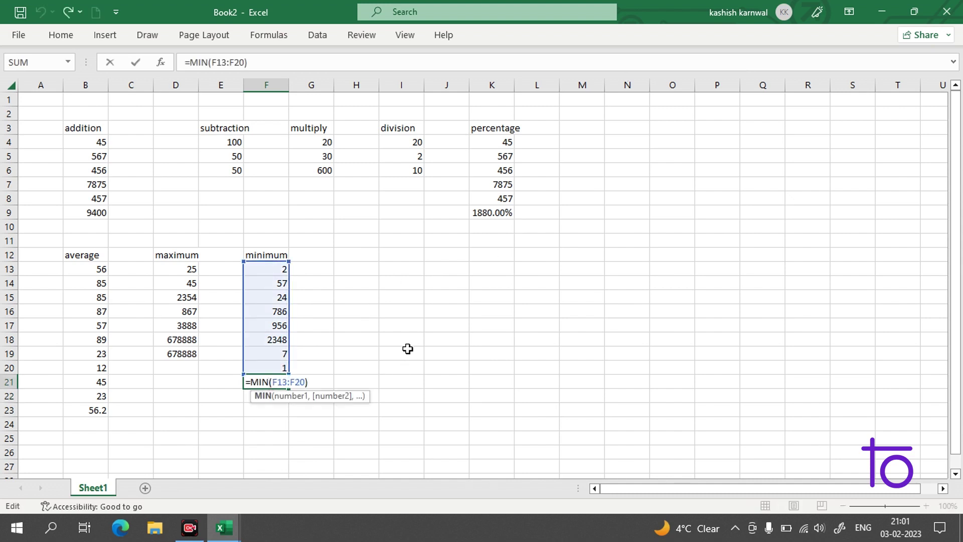
click(454, 249)
click(568, 196)
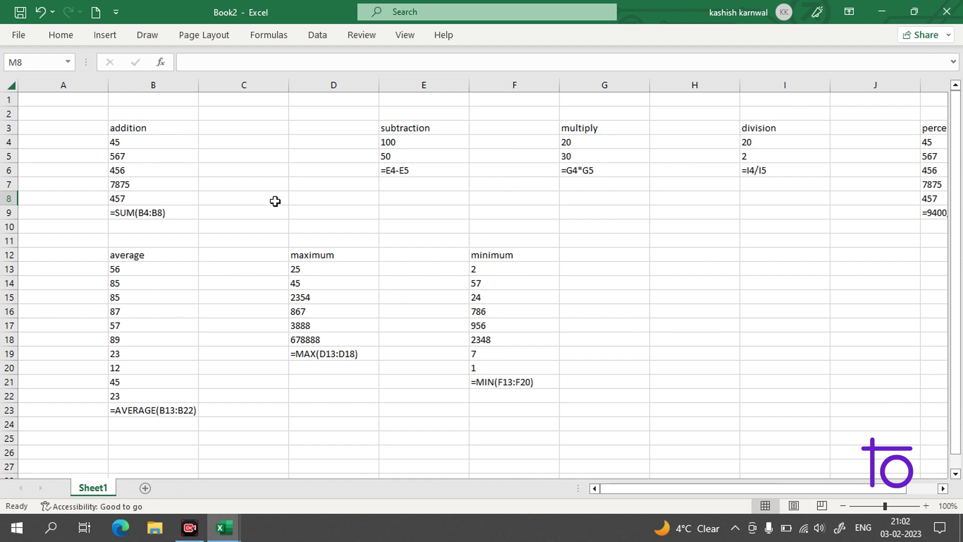
- Toggle formula display off with Ctrl+` so F21 shows 1, then select empty cells C3 and M3
key(ctrl+grave)
key(ctrl+grave)
key(ctrl+grave)
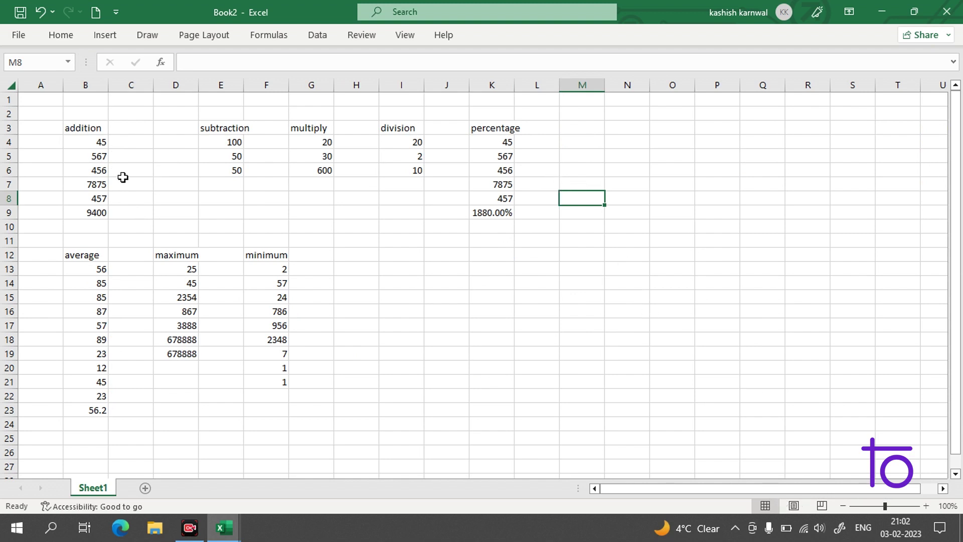
click(144, 132)
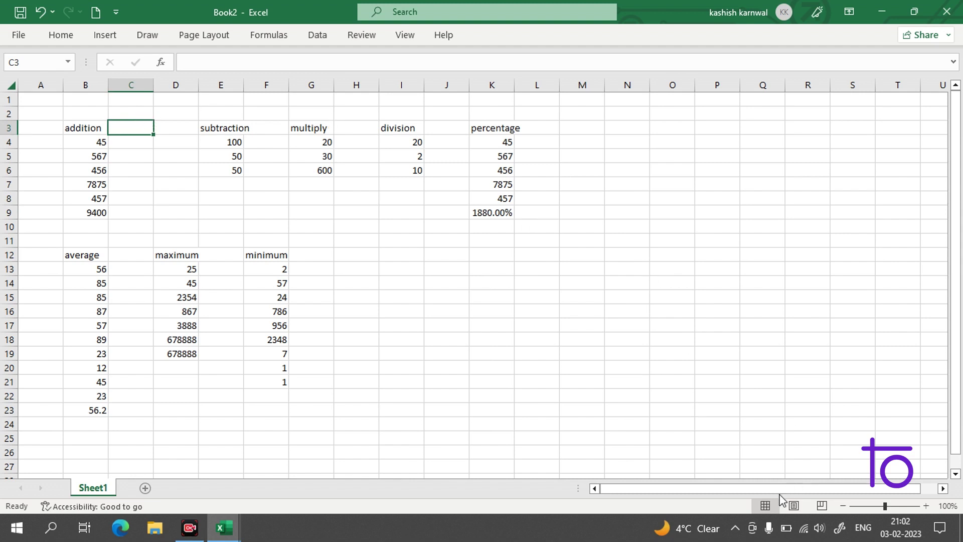
click(593, 128)
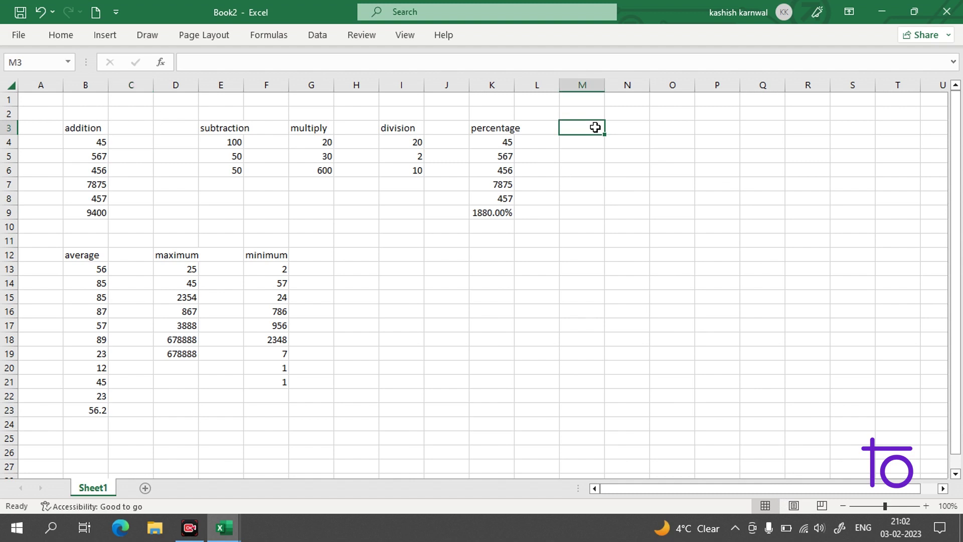